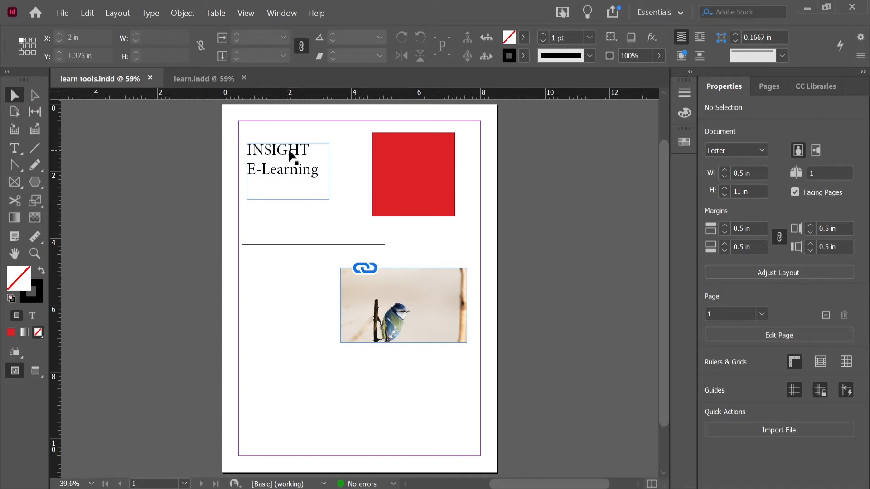
Move the INSIGHT E-Learning text frame to about X 0.9 in, Y 0.775 in, and slightly reposition the red square and bird picture.
mouse_move(289, 149)
mouse_down()
mouse_move(291, 159)
mouse_move(294, 147)
mouse_up()
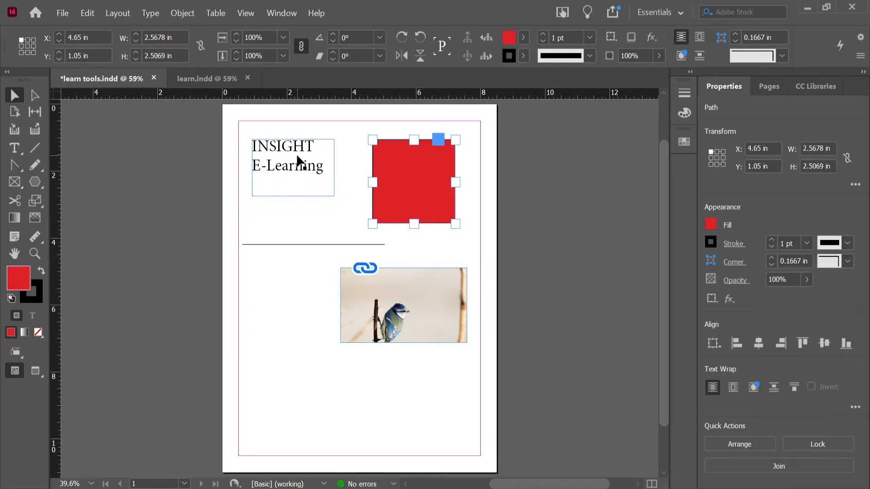
drag(297, 156, 299, 141)
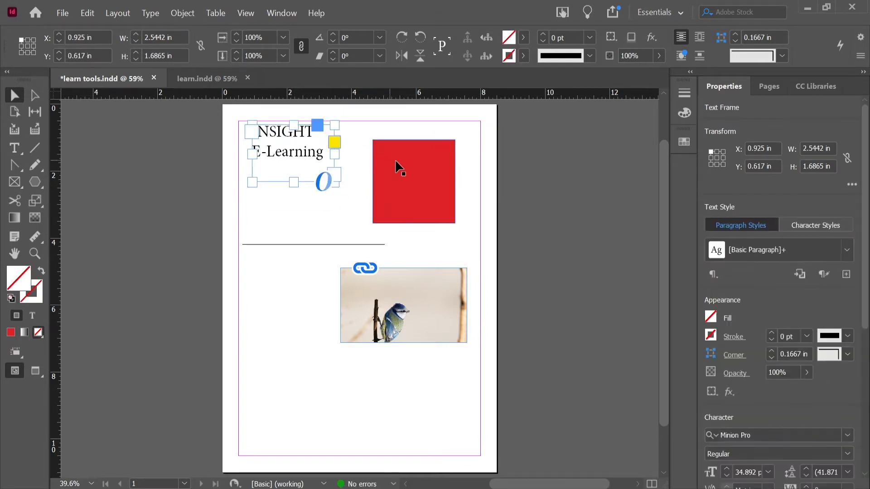
drag(396, 161, 401, 152)
drag(286, 136, 286, 149)
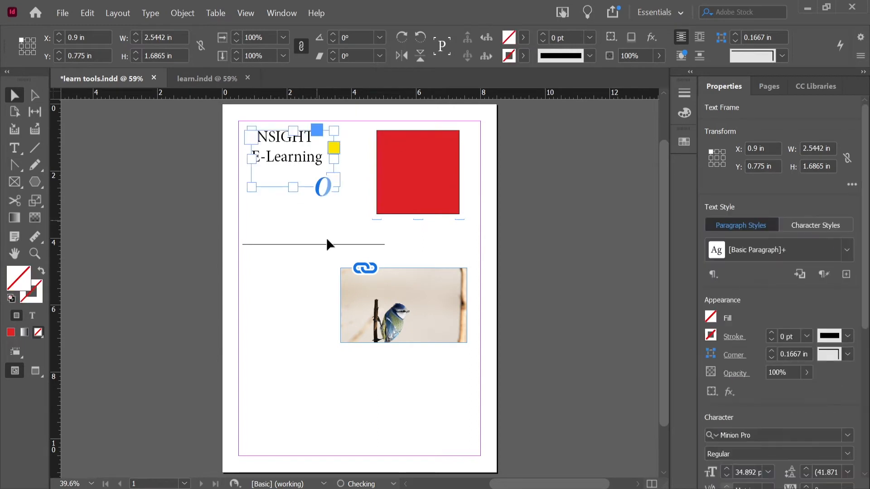
drag(406, 283, 409, 280)
With the Direct Selection tool, move the red square's top-left anchor point to about X 4.38 in, Y 0.93 in.
click(35, 96)
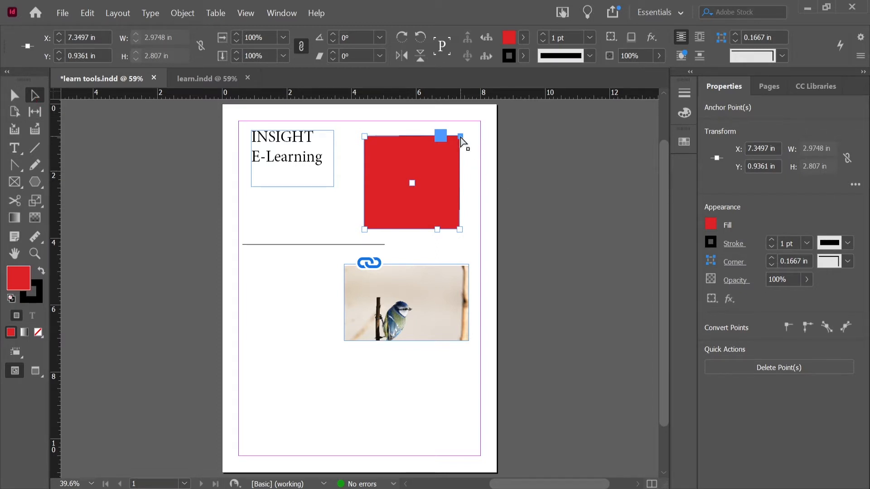
click(364, 135)
mouse_move(365, 137)
mouse_down()
mouse_move(394, 175)
mouse_move(364, 136)
mouse_up()
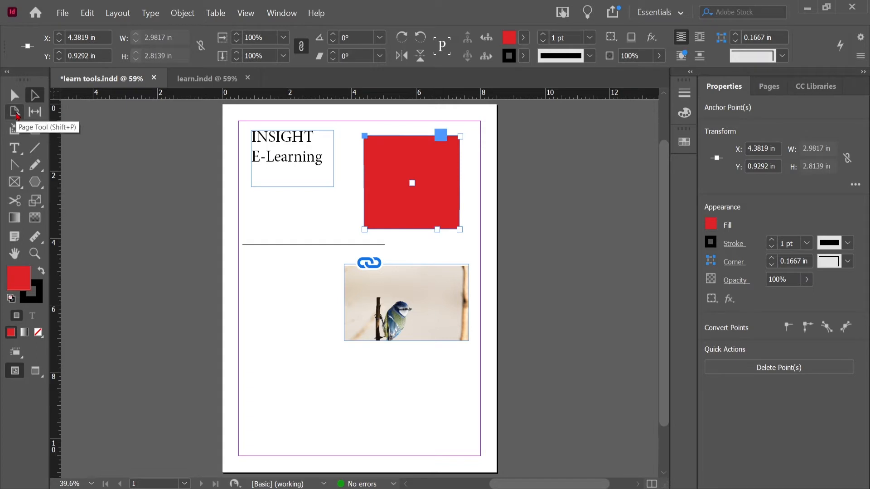
Preview the liquid layout behaviour by pulling the page's top-right corner and right-edge handles with the Page tool.
click(15, 112)
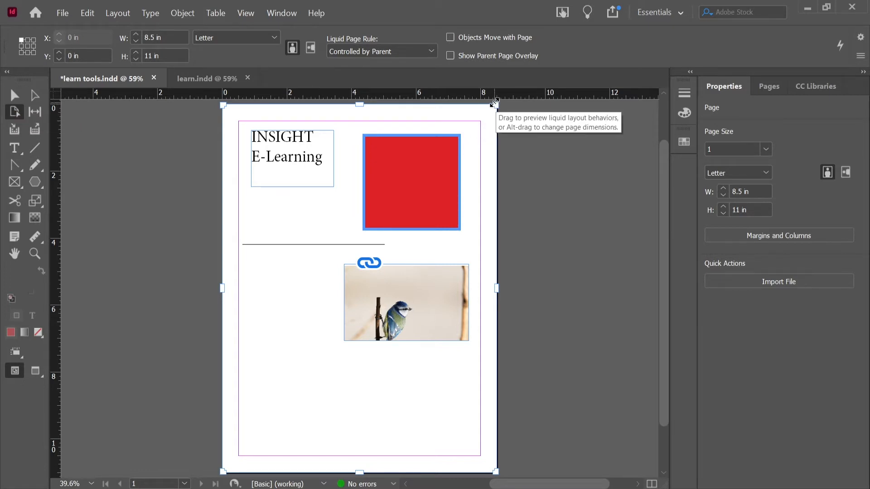
drag(494, 104, 489, 123)
mouse_move(496, 289)
mouse_down()
mouse_move(464, 293)
mouse_move(512, 293)
mouse_up()
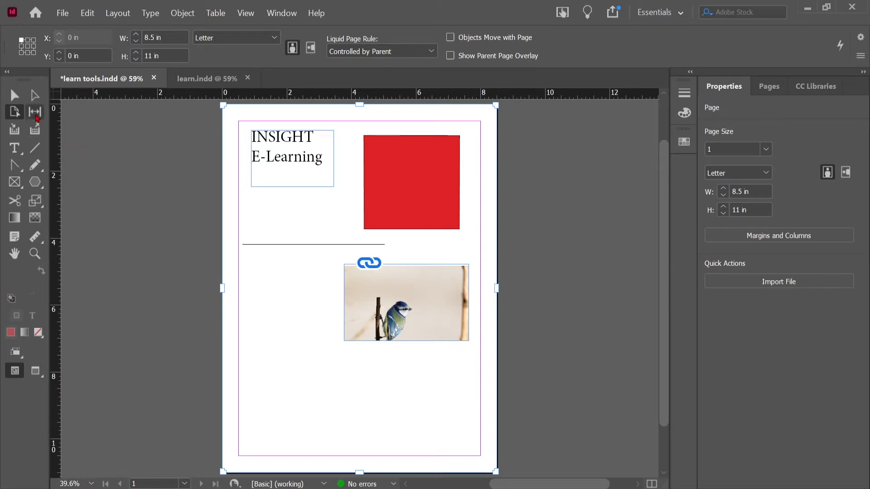
Shift the gap between the text frame and the red square slightly to the right with the Gap tool.
click(36, 112)
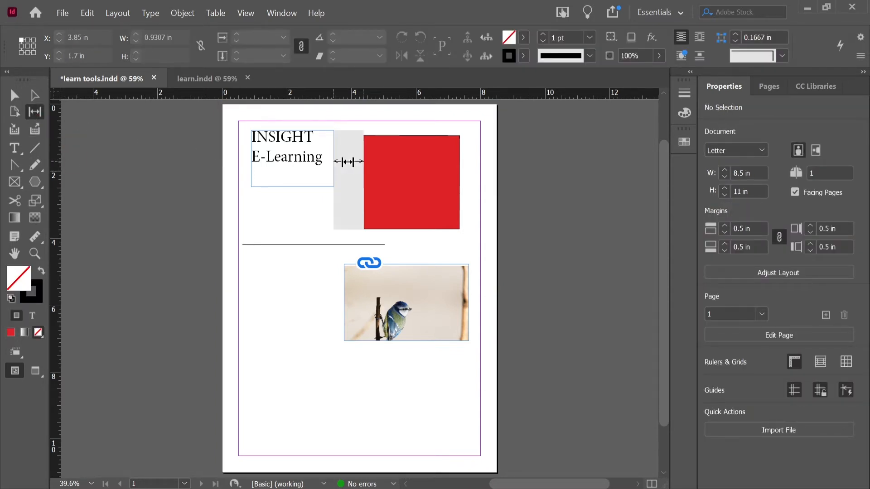
mouse_move(347, 162)
mouse_down()
mouse_move(335, 162)
mouse_move(354, 165)
mouse_move(328, 164)
mouse_move(358, 164)
mouse_up()
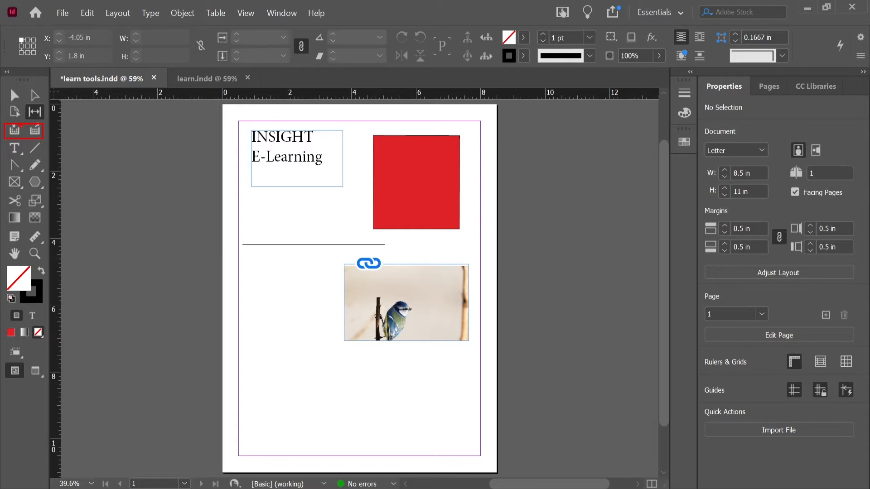
Collect the red square, the INSIGHT E-Learning text frame and the bird picture with the Content Collector tool.
click(14, 131)
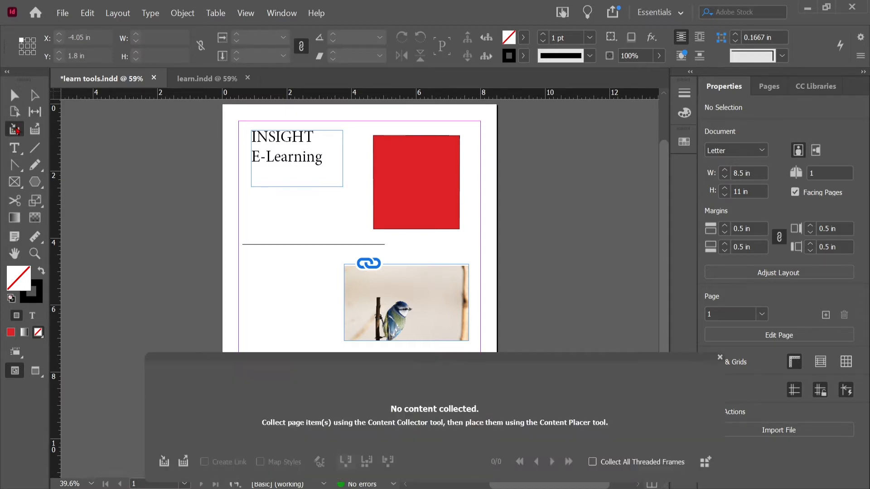
click(411, 171)
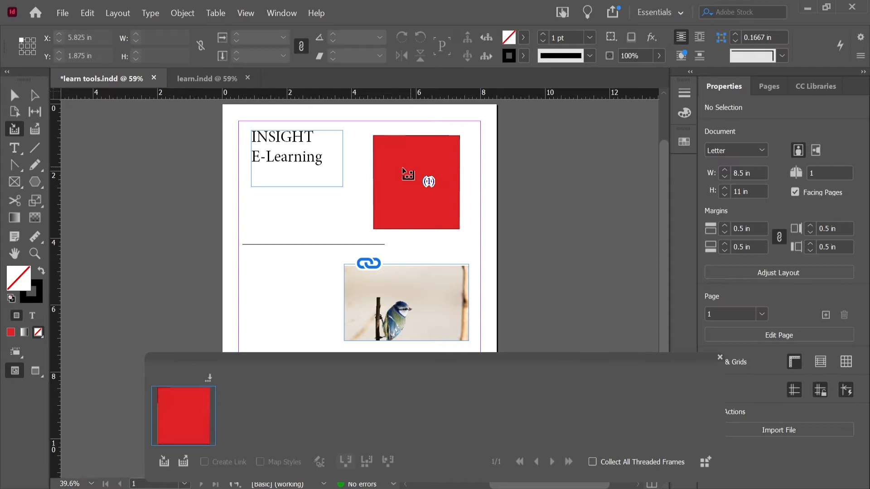
click(317, 163)
click(388, 284)
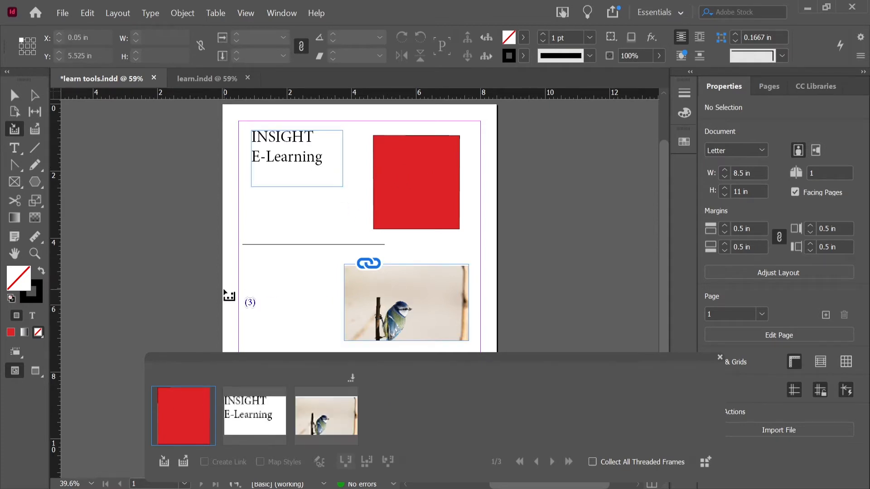
Place the collected red square at about 2.86 × 2.99 in and the text frame at about 2.9 × 1.73 in above the hexagons in learn.indd.
click(201, 79)
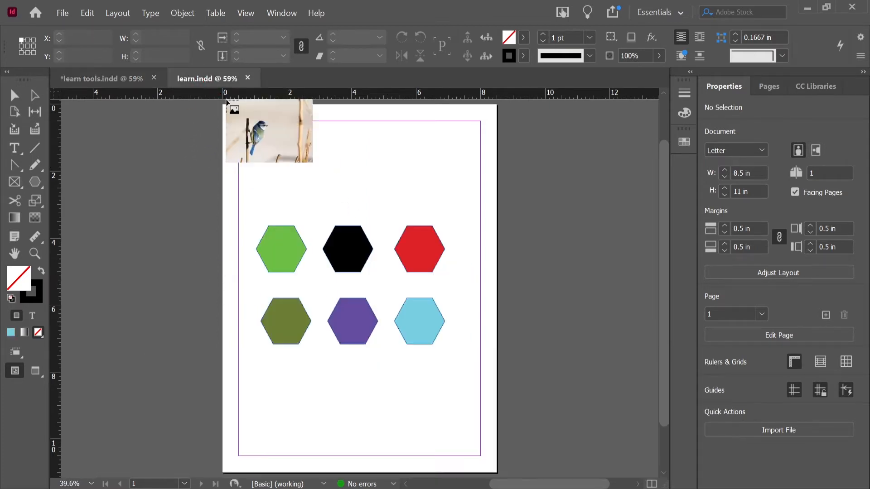
click(37, 131)
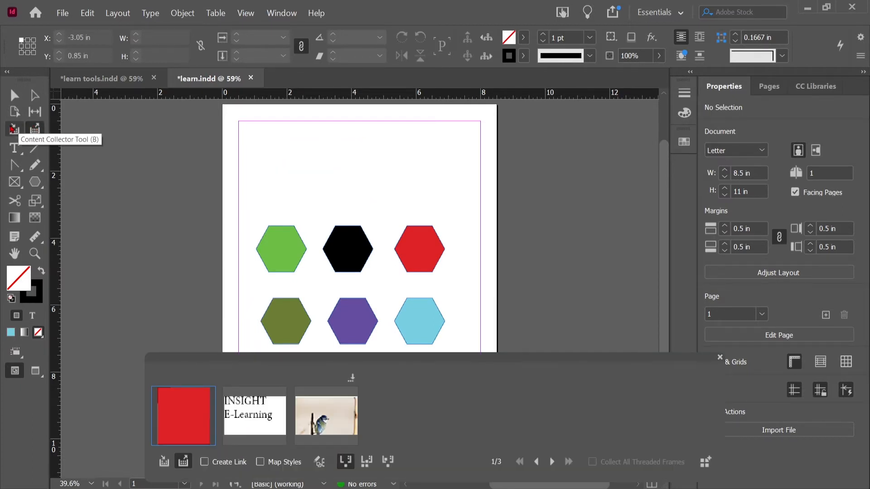
click(15, 130)
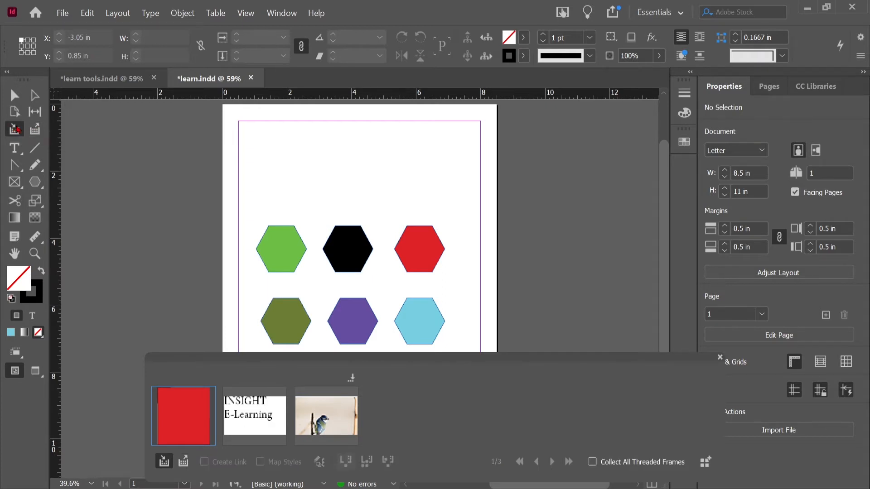
click(35, 130)
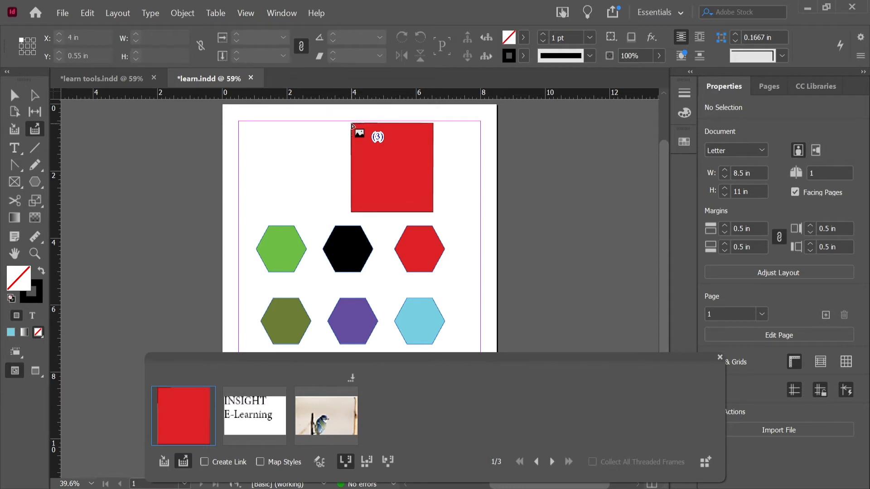
drag(352, 126, 449, 199)
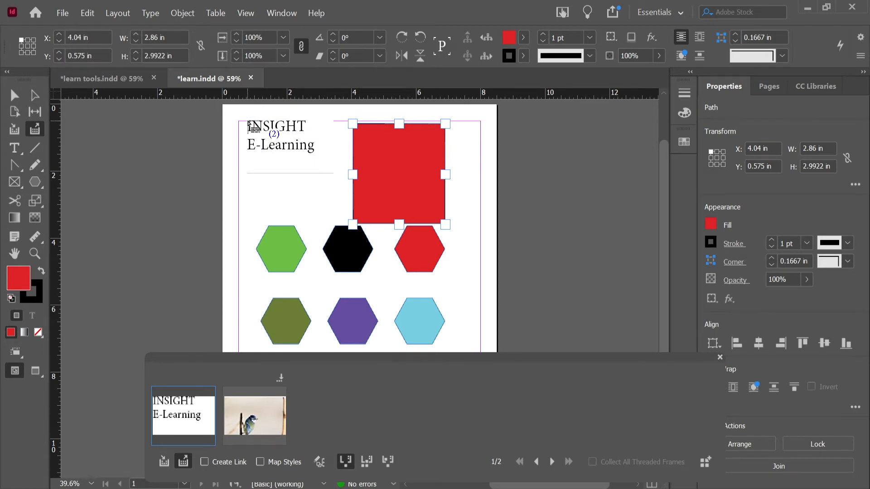
drag(248, 122, 342, 180)
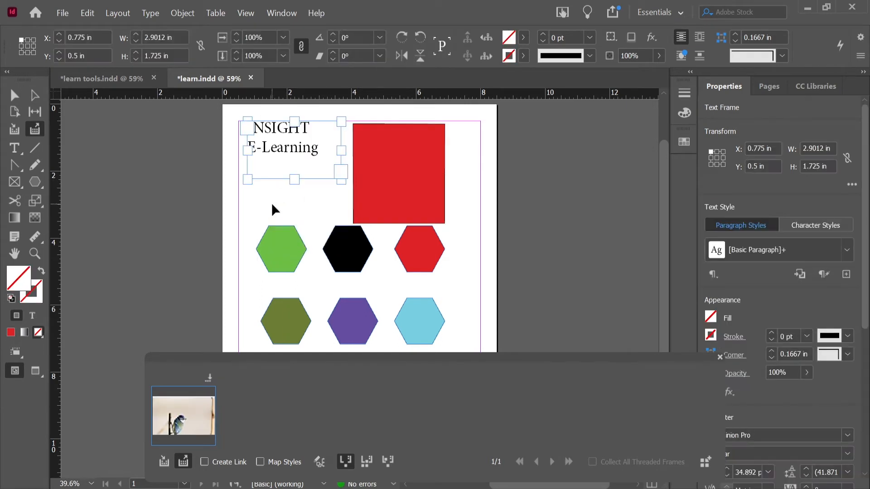
Undo the placement of the red square and the text frame above the hexagons.
key(ctrl+z)
key(ctrl+z)
key(ctrl+z)
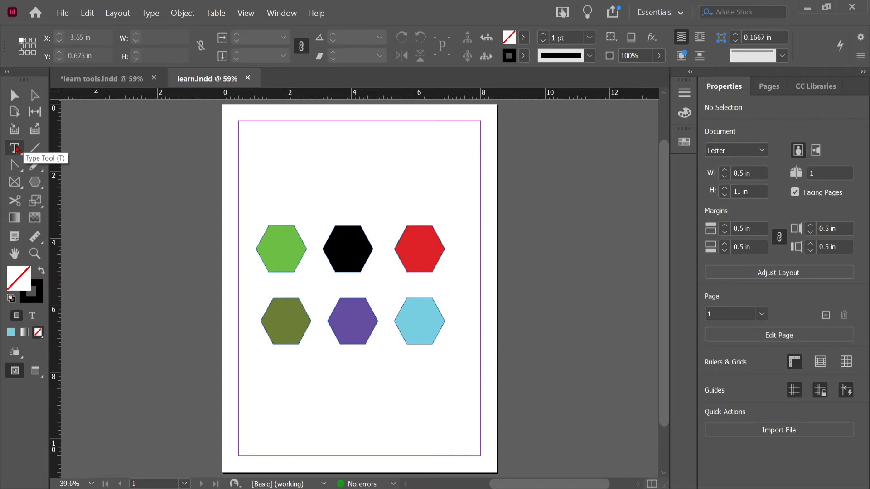
click(16, 149)
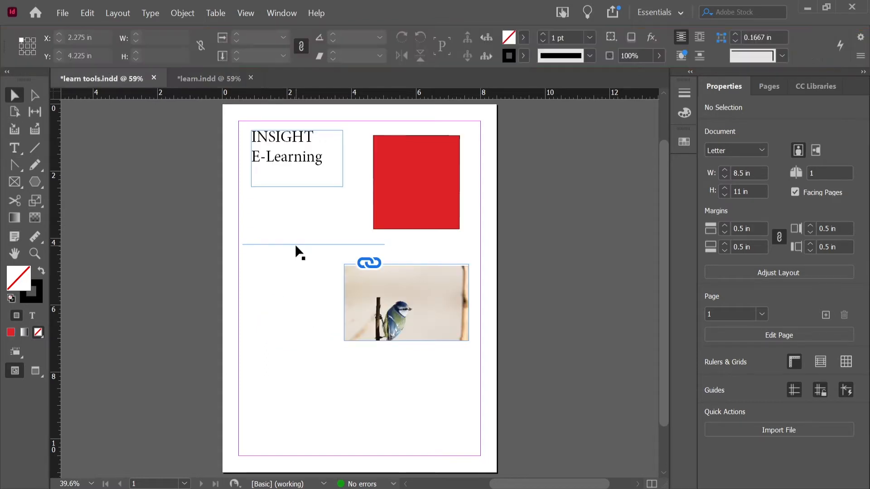
Move the horizontal line above the bird picture up to Y 4 in.
click(295, 244)
drag(296, 244, 296, 241)
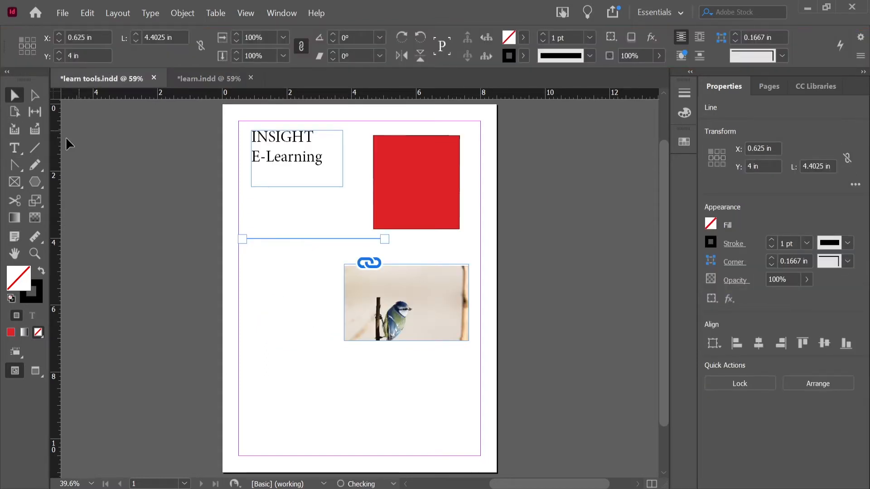
Draw a horizontal line about 4.8 in long in the lower part of the page and undo it.
click(34, 147)
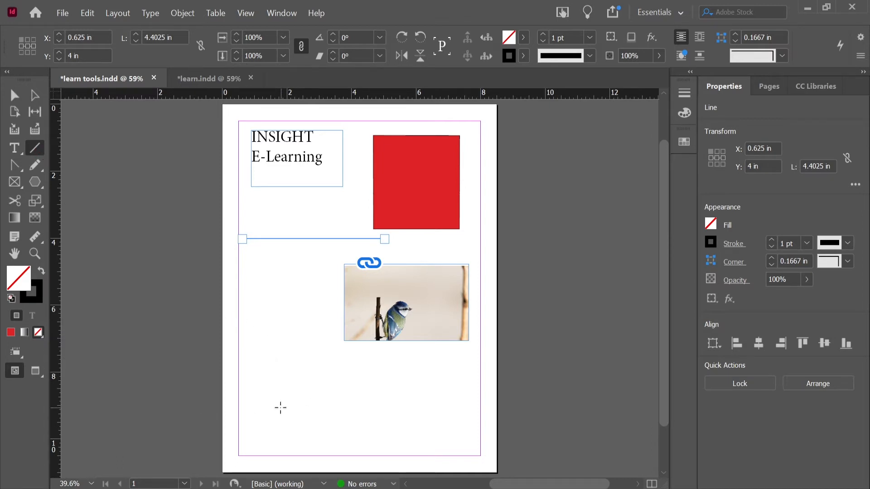
drag(281, 408, 436, 408)
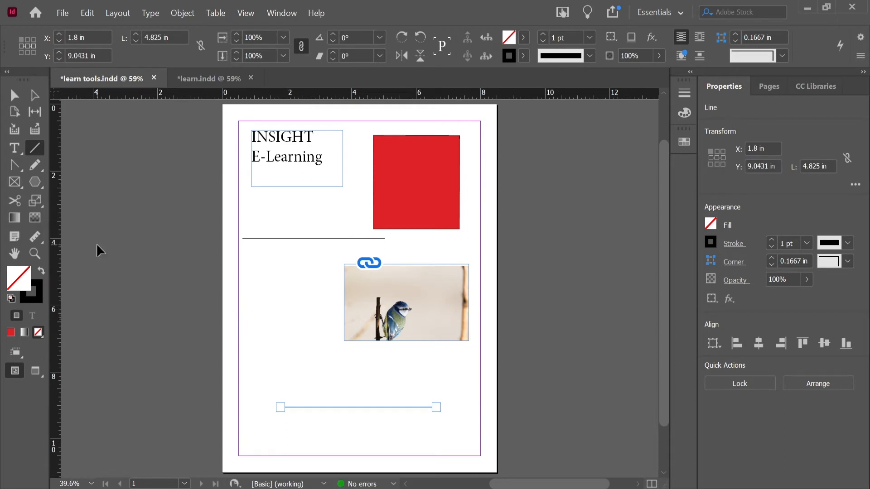
key(ctrl+z)
Draw a wavy curve about 9.5 in wide across the lower page with the Pen tool, extending past both page sides.
click(22, 170)
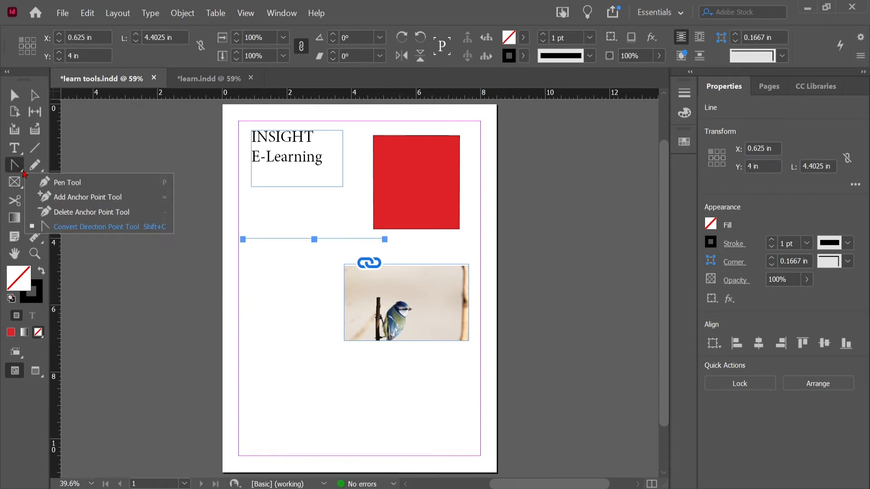
click(56, 184)
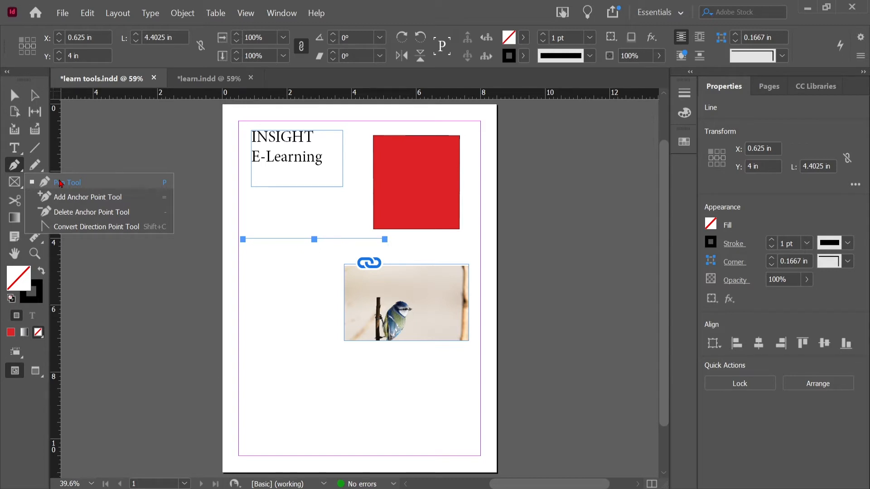
click(62, 185)
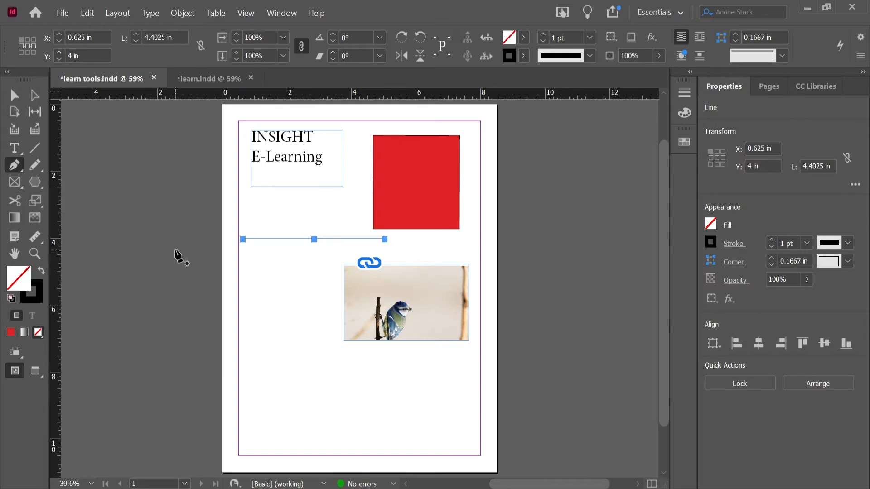
scroll(242, 284, down, 2)
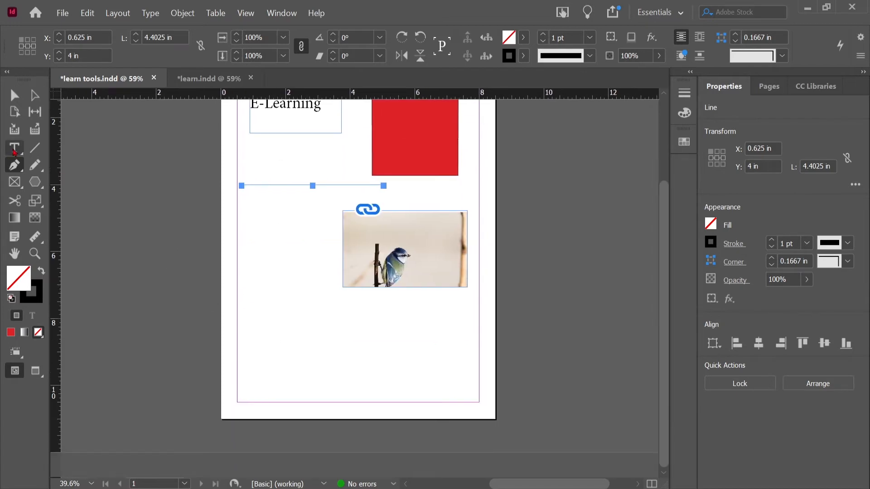
right_click(14, 166)
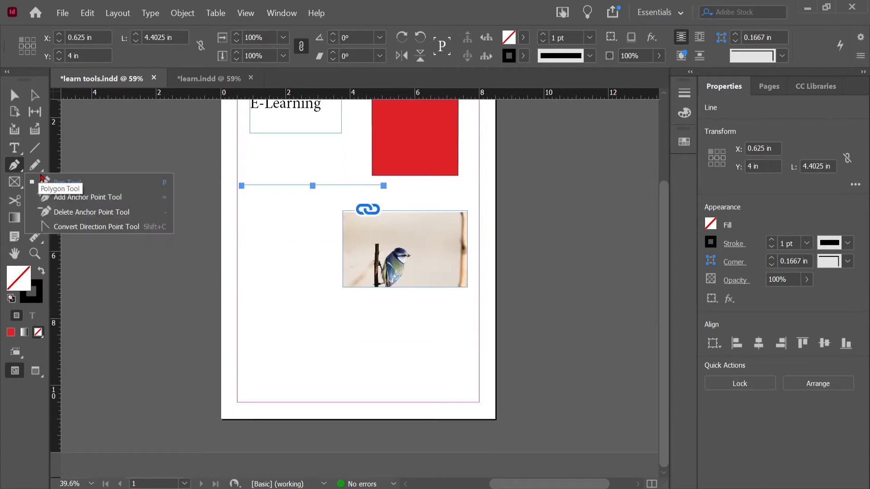
click(72, 182)
click(197, 403)
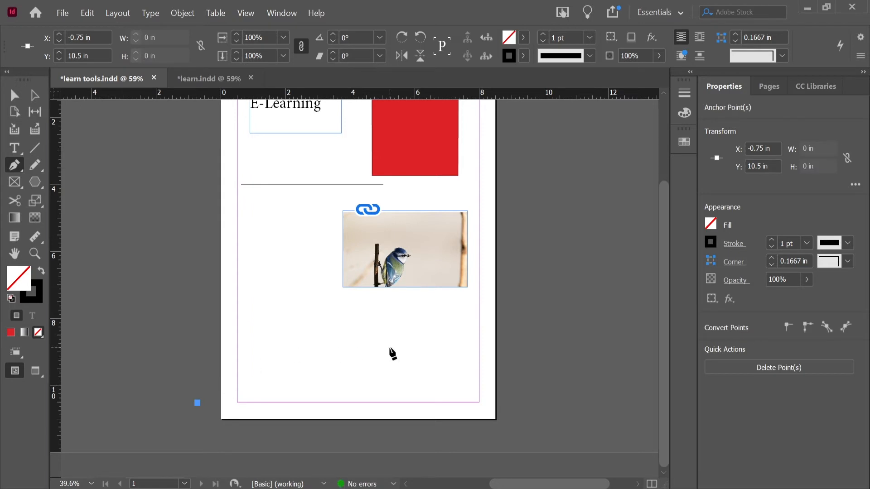
drag(379, 350, 442, 366)
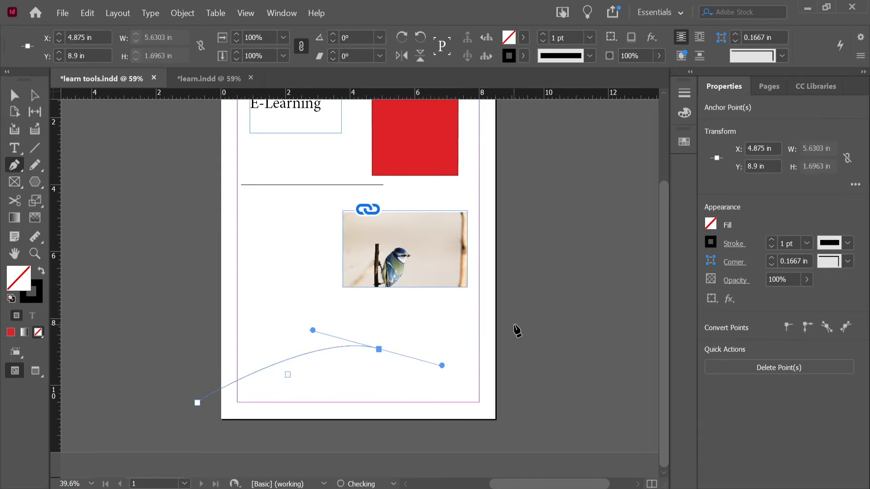
click(503, 315)
drag(503, 316, 518, 305)
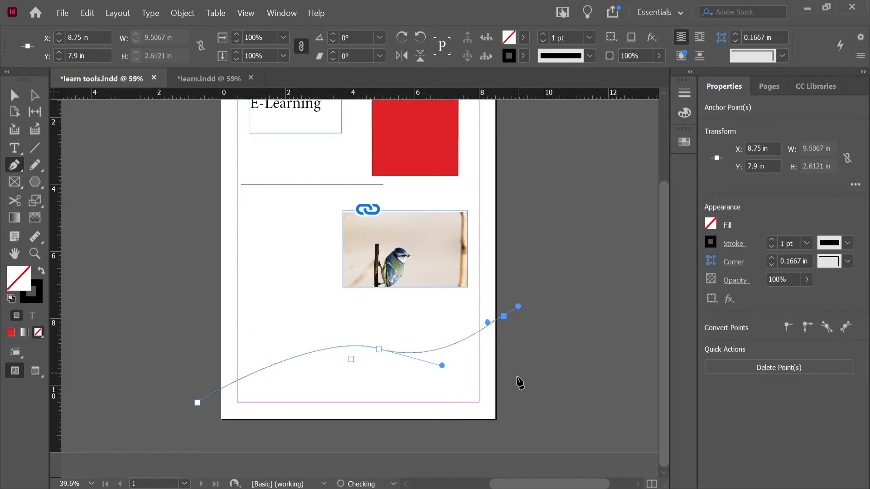
Continue the wavy curve down and back below the page's bottom edge, closing it into a shape about 9.9 × 3.6 in.
click(514, 393)
drag(514, 394, 512, 425)
click(258, 434)
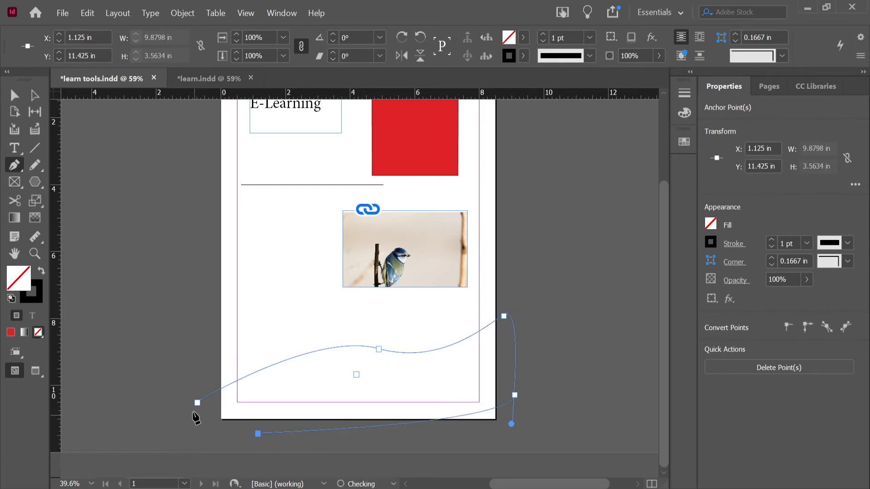
click(197, 403)
Move the wavy shape's leftmost anchor point to about X -0.825 in, Y 10.85 in with the Direct Selection tool.
key(shift+c)
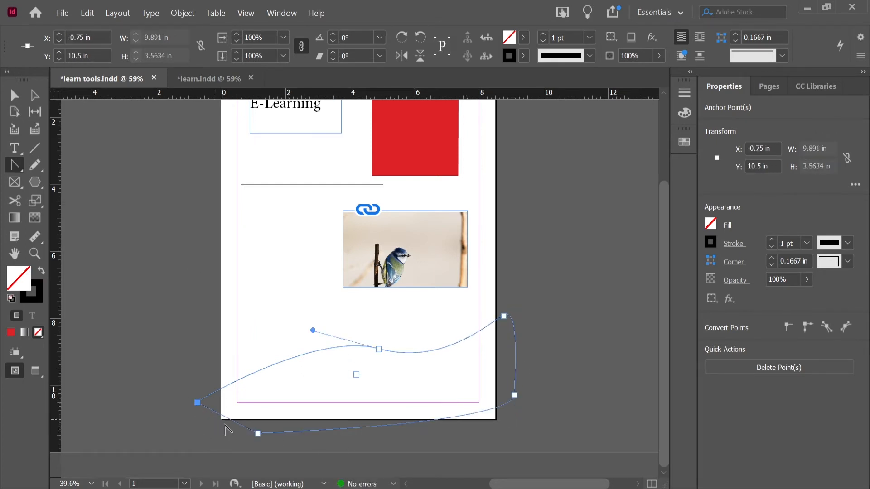
click(35, 95)
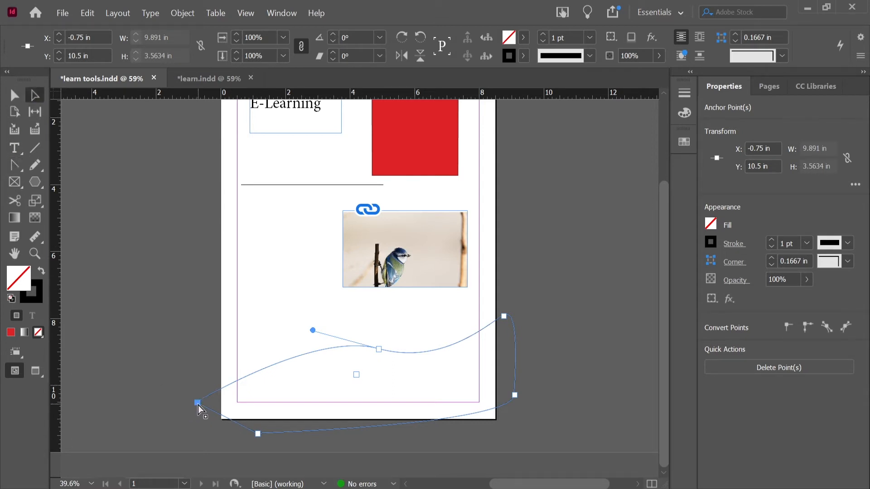
drag(197, 403, 194, 414)
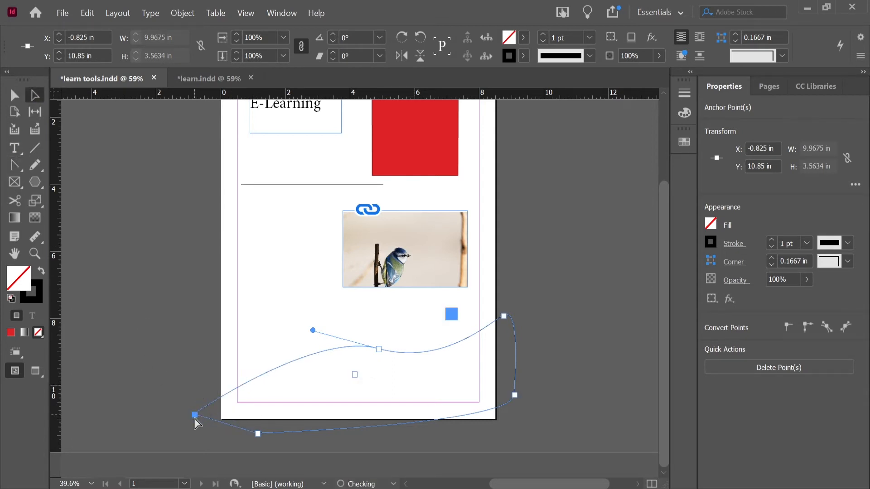
Fill the closed wavy shape at the foot of the page with red from the Color Picker.
click(15, 95)
double_click(21, 277)
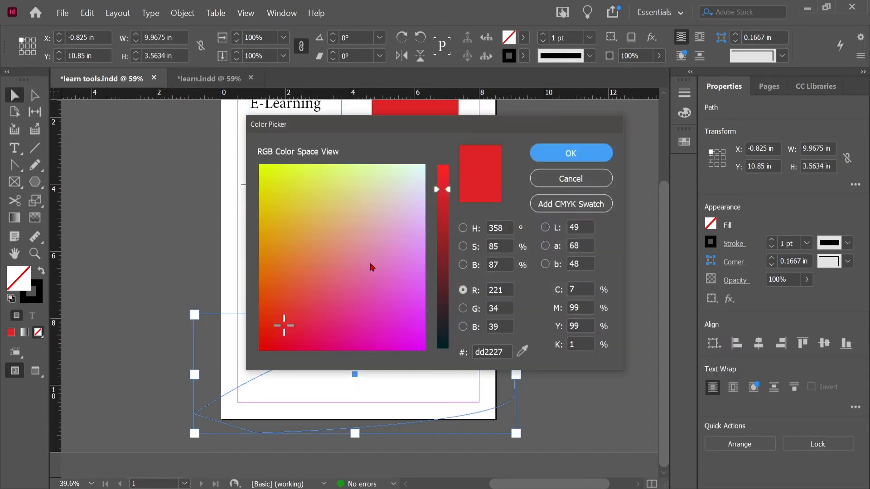
click(261, 348)
click(564, 156)
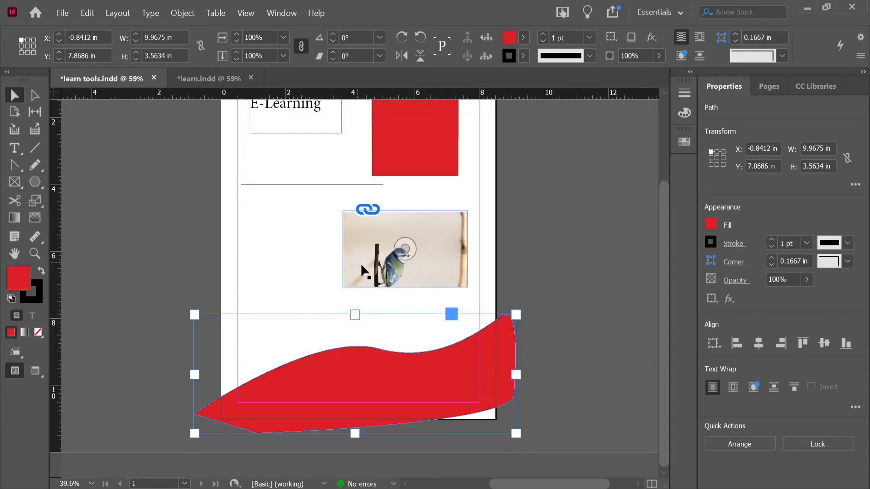
Move the whole red wavy shape down to about X -0.79 in, Y 8.29 in.
click(35, 97)
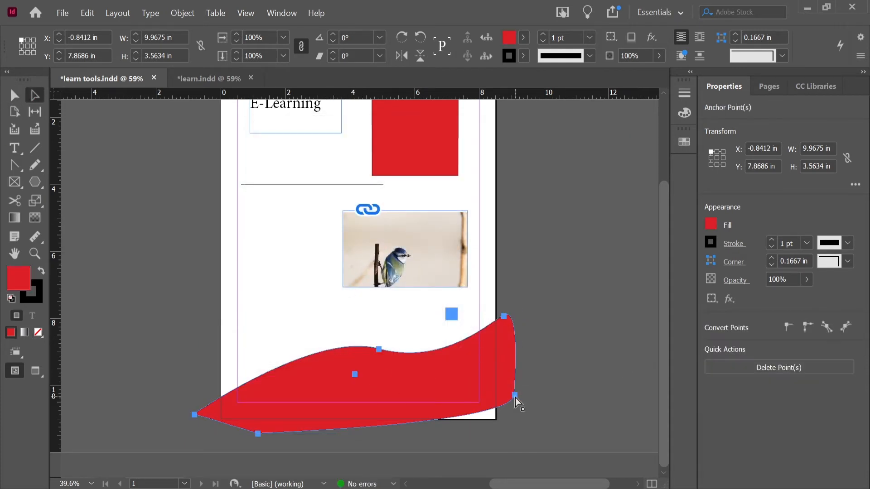
drag(515, 398, 515, 410)
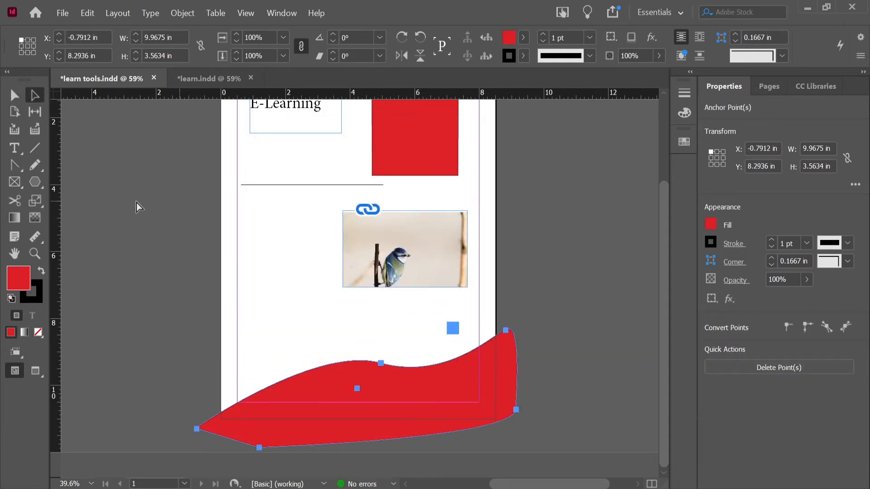
click(15, 95)
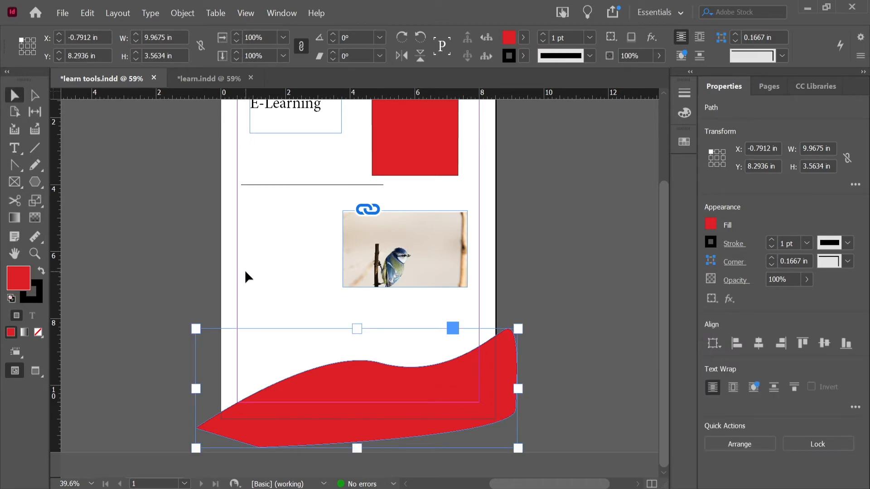
Deselect the wavy shape and examine the page in Preview mode, then return to Normal mode.
key(w)
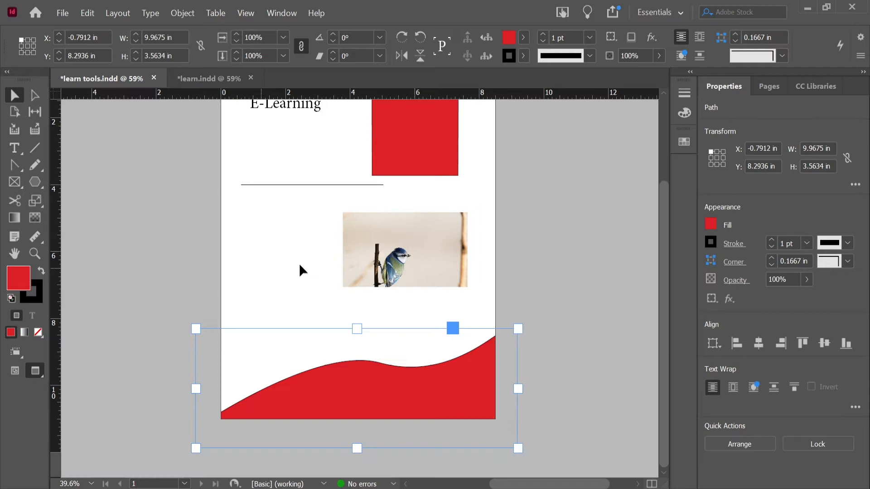
click(172, 245)
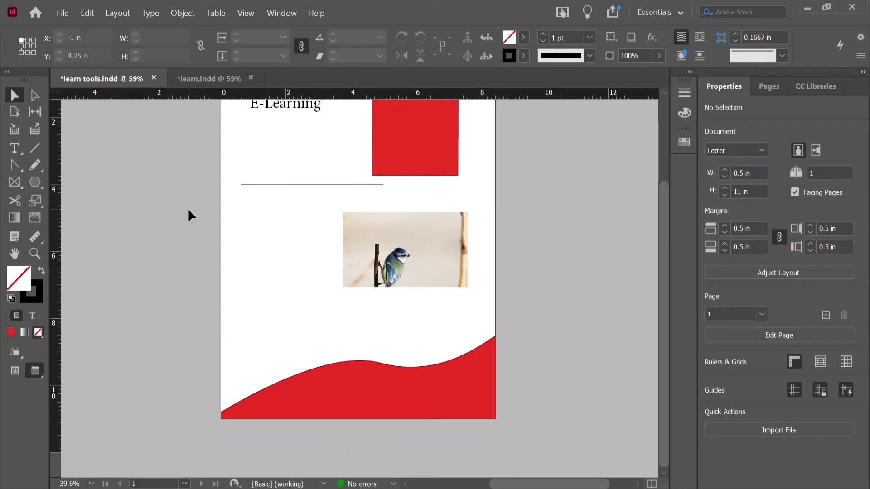
key(w)
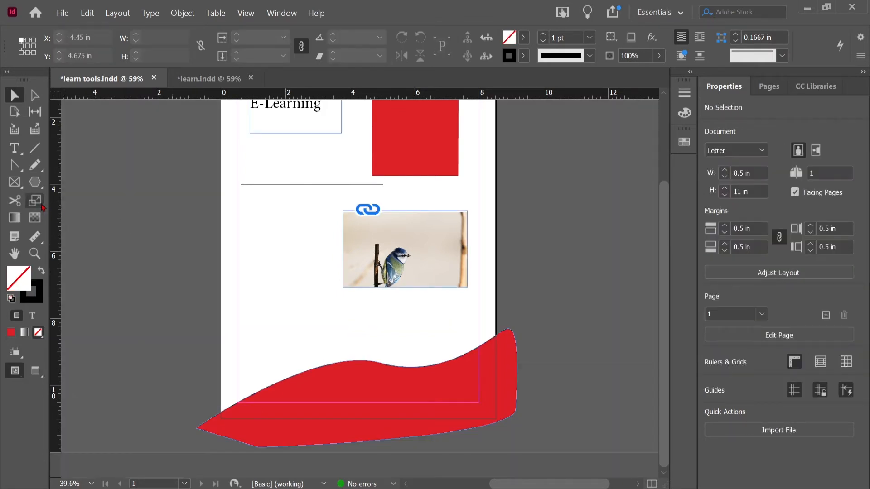
Add an anchor point on the wave's left slope and pull out its handles to form a second bump.
click(15, 165)
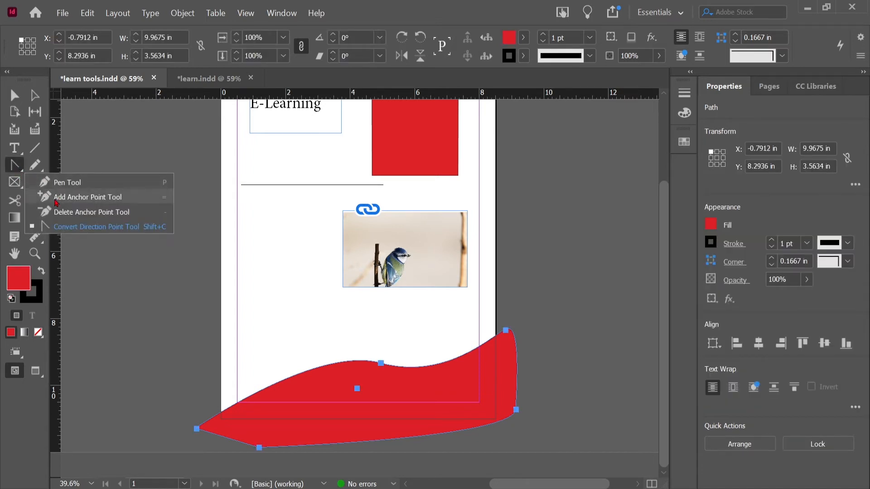
click(57, 198)
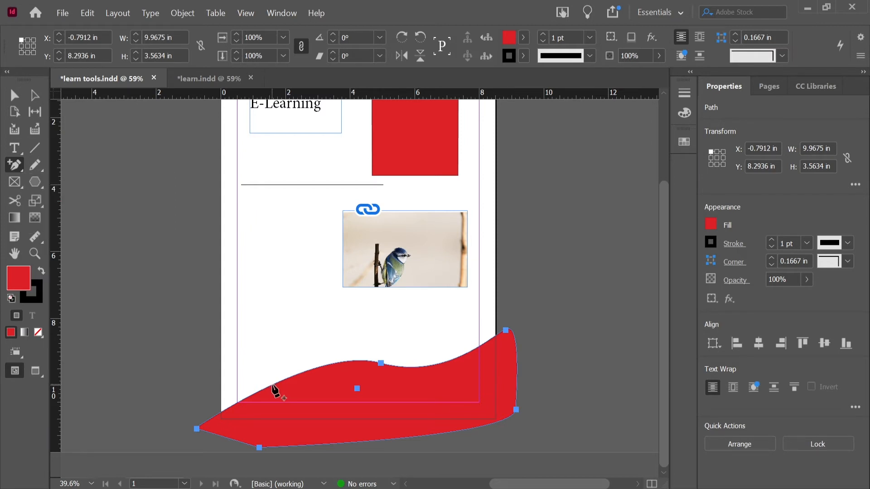
click(274, 384)
drag(275, 381, 303, 392)
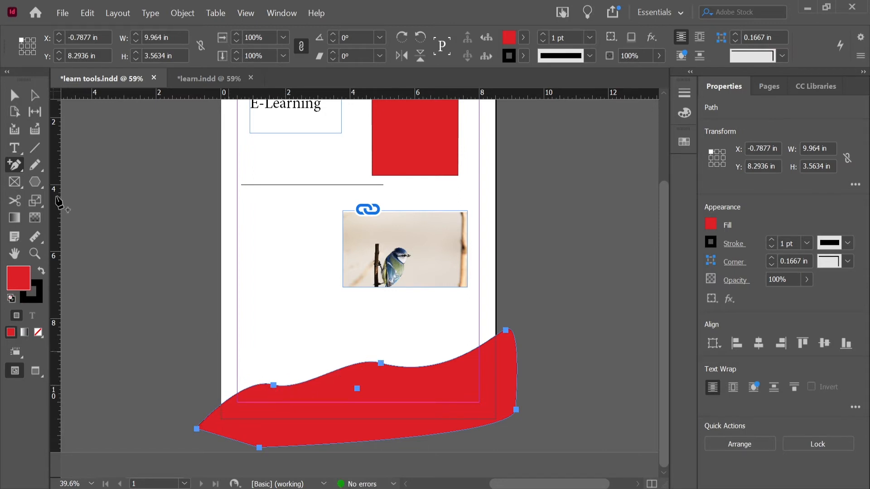
Fade the wavy shape toward the right with the Gradient Feather tool and delete the anchor point on its left slope.
key(shift+g)
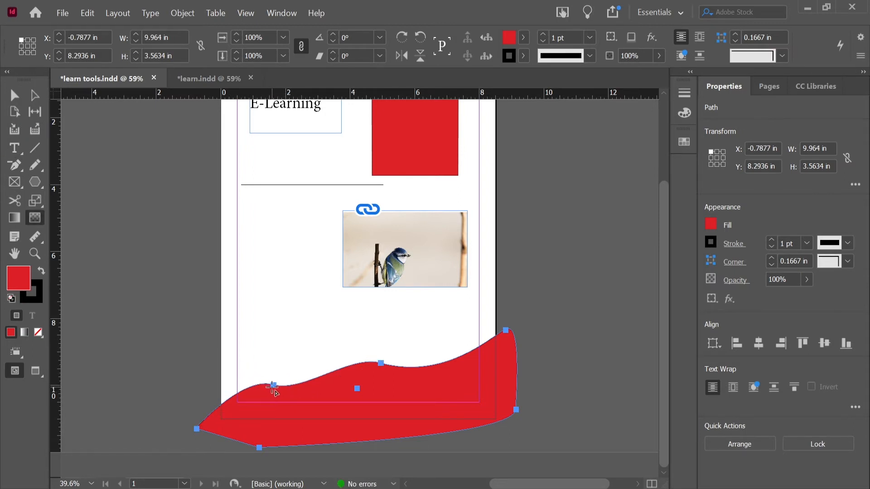
right_click(15, 165)
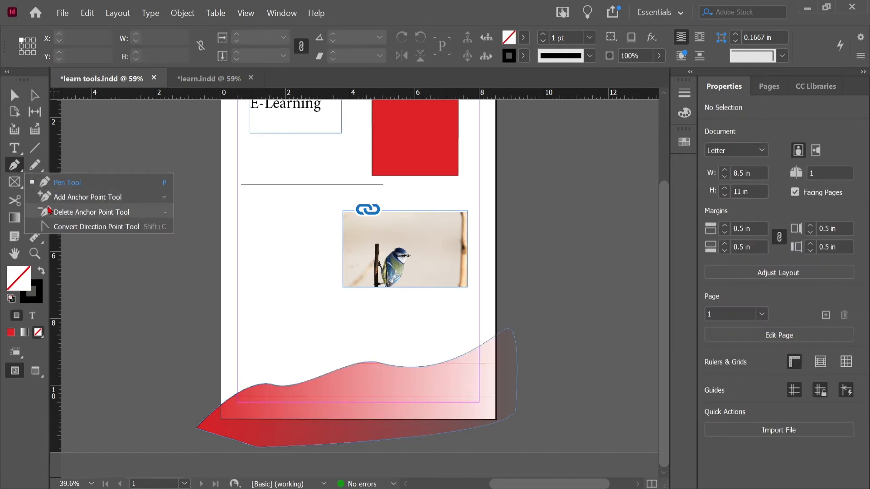
click(47, 210)
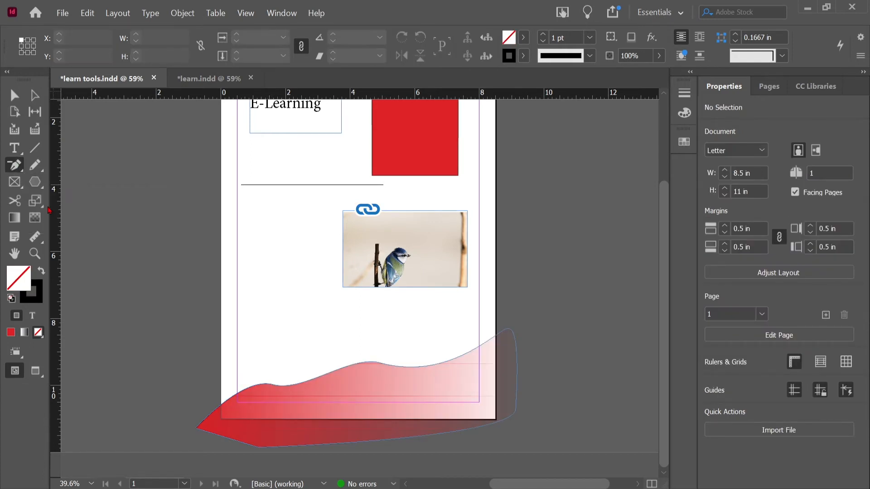
click(267, 384)
click(380, 363)
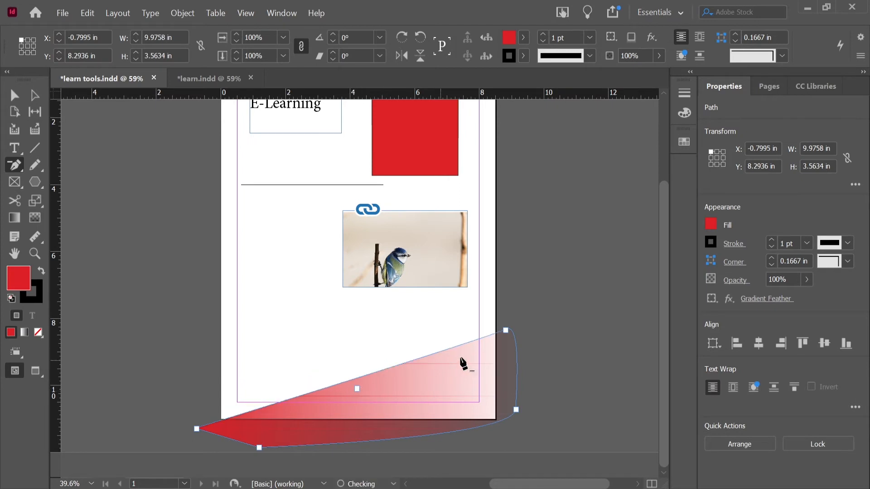
click(507, 330)
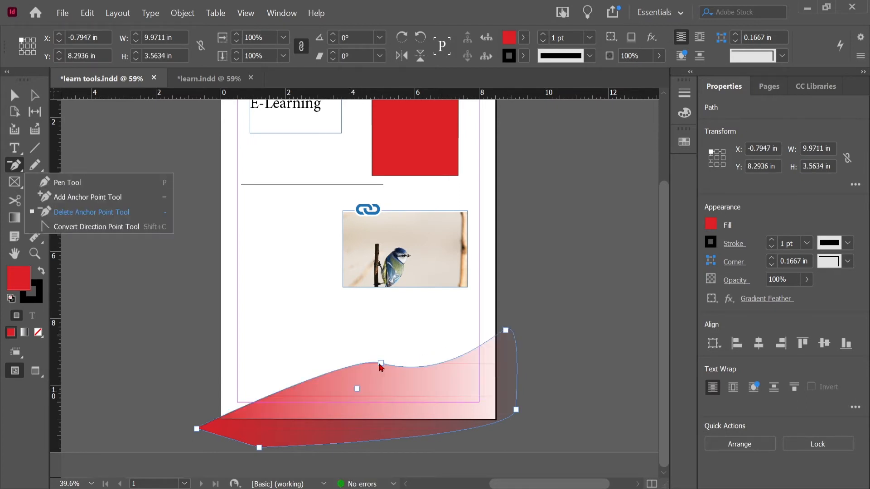
Reshape the wave into an S-curve by pulling new handles from its middle anchor point with the Convert Direction Point tool.
click(66, 228)
click(381, 363)
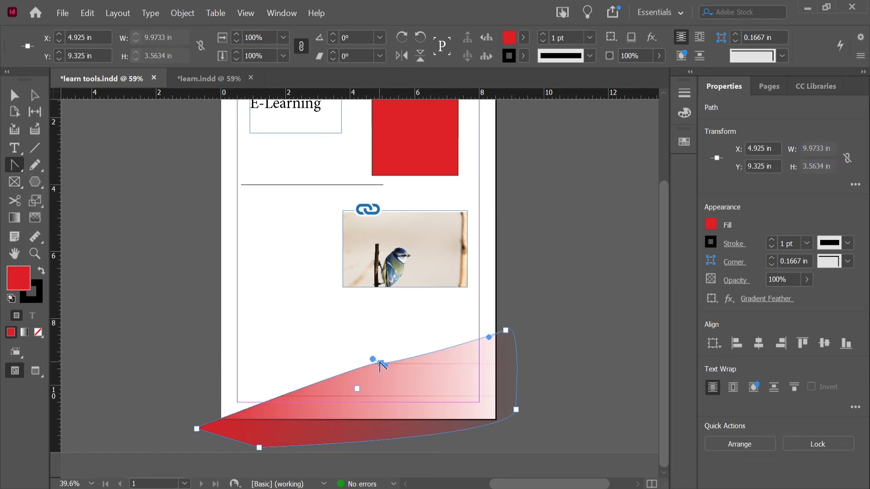
drag(381, 363, 414, 321)
Draw three freehand lines in the blank area beside the bird photo with the Pencil tool and undo them.
click(39, 166)
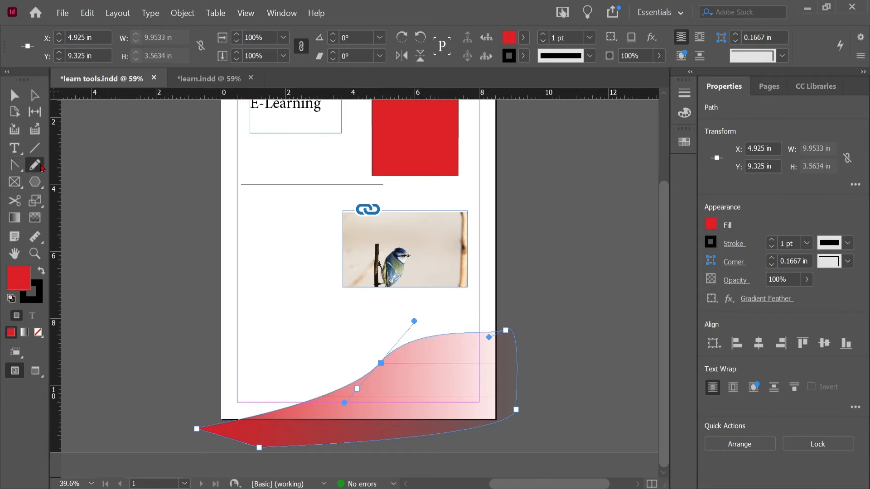
click(35, 166)
mouse_move(264, 289)
mouse_down()
mouse_move(282, 262)
mouse_move(326, 306)
mouse_move(344, 261)
mouse_move(334, 242)
mouse_up()
drag(276, 332, 285, 279)
mouse_move(261, 213)
mouse_down()
mouse_move(290, 214)
mouse_move(320, 231)
mouse_move(323, 201)
mouse_up()
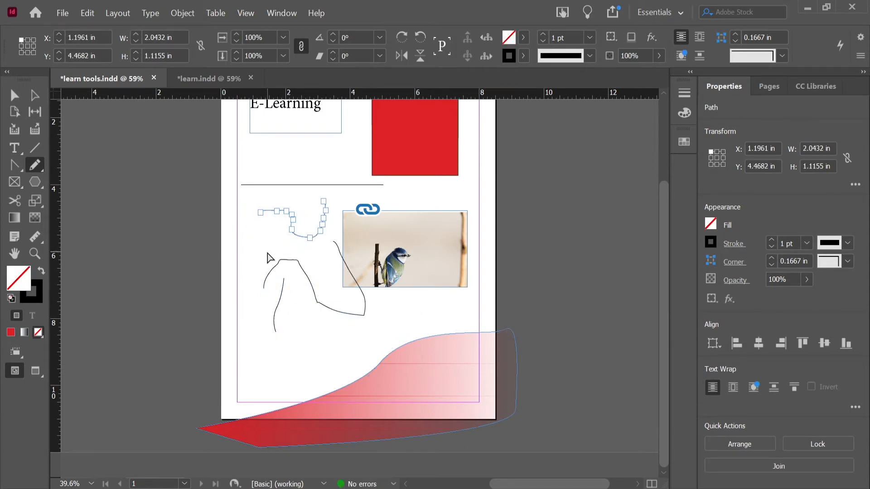
key(ctrl+z)
key(ctrl+z)
key(ctrl+z)
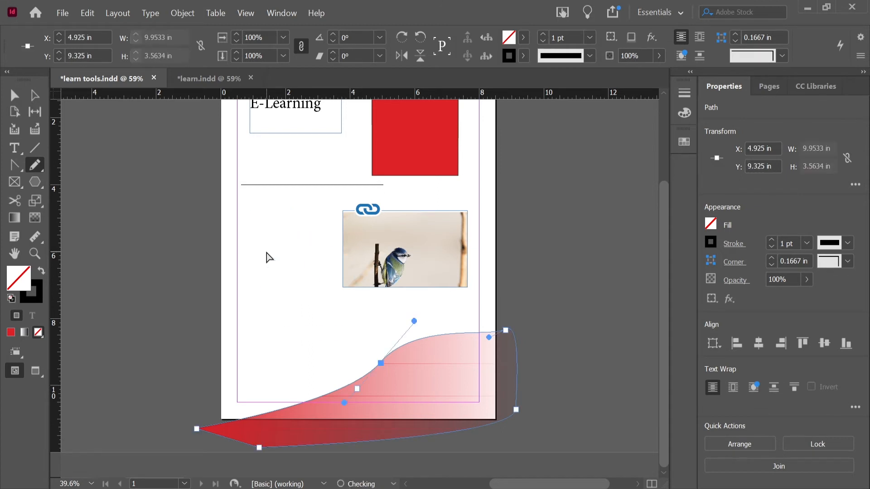
Draw a rectangle frame about 2.3 × 2.2 in beside the bird photo and a hexagon about 2.2 × 1.7 in below the frame.
click(14, 182)
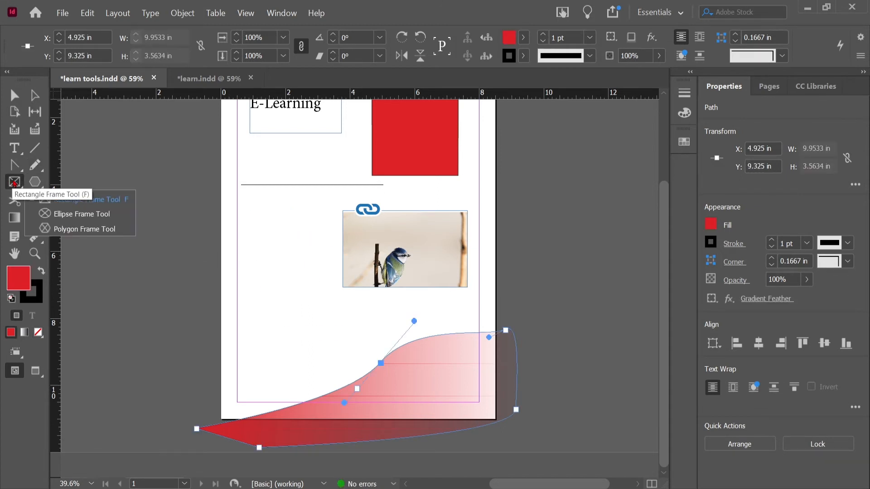
drag(254, 211, 330, 285)
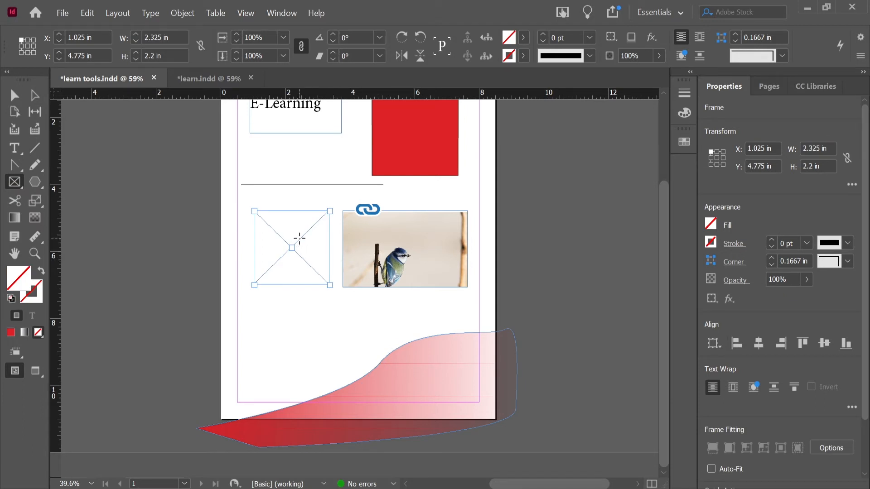
click(36, 184)
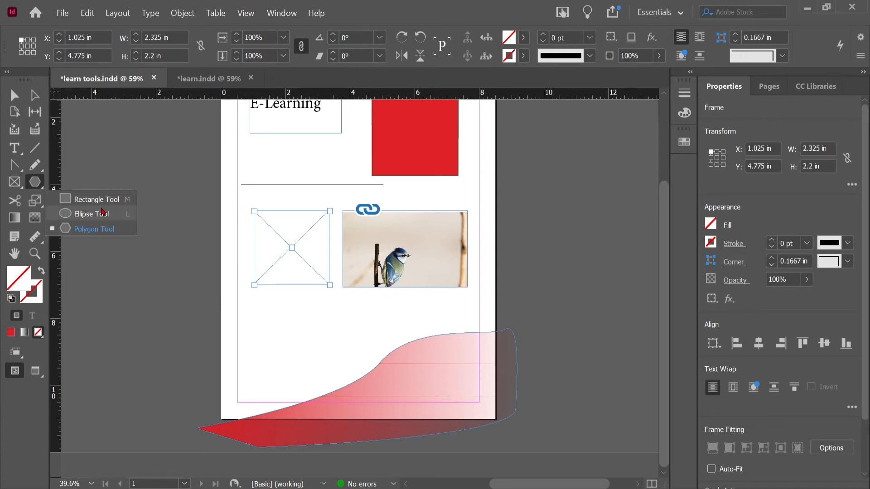
click(88, 227)
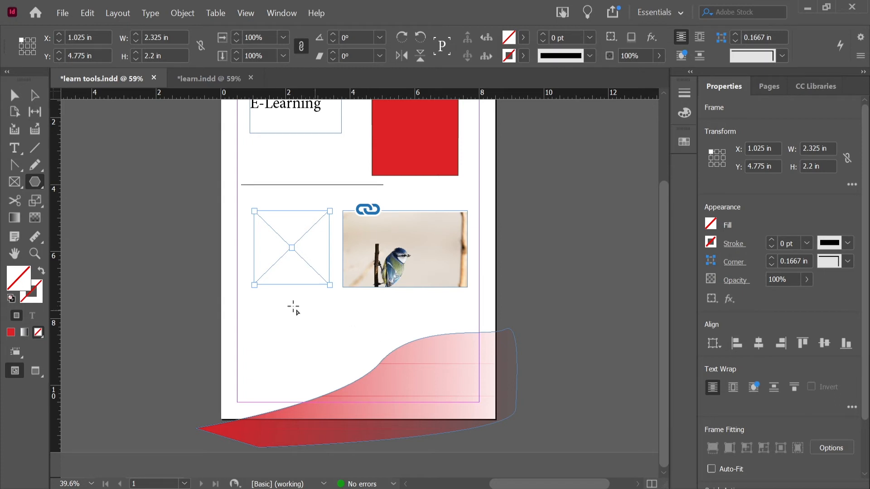
drag(263, 301, 335, 357)
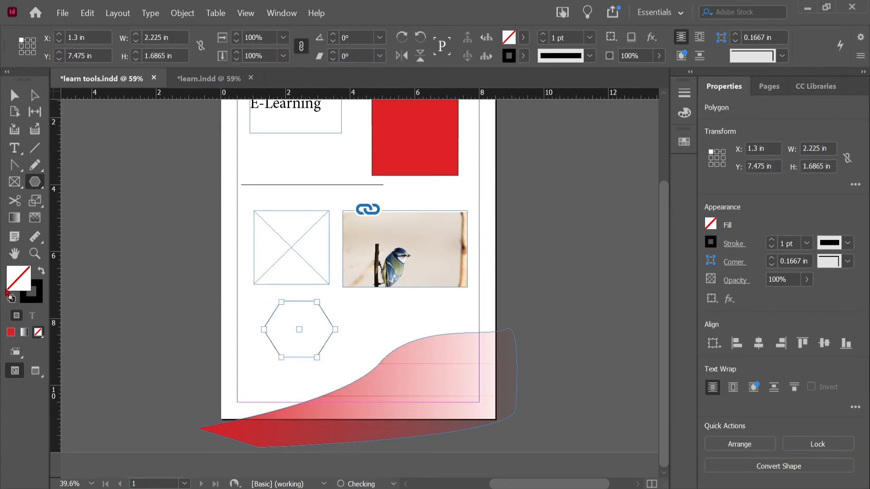
Try to fill the hexagon with orange #db6800 from the Color Picker.
double_click(17, 284)
drag(299, 272, 260, 274)
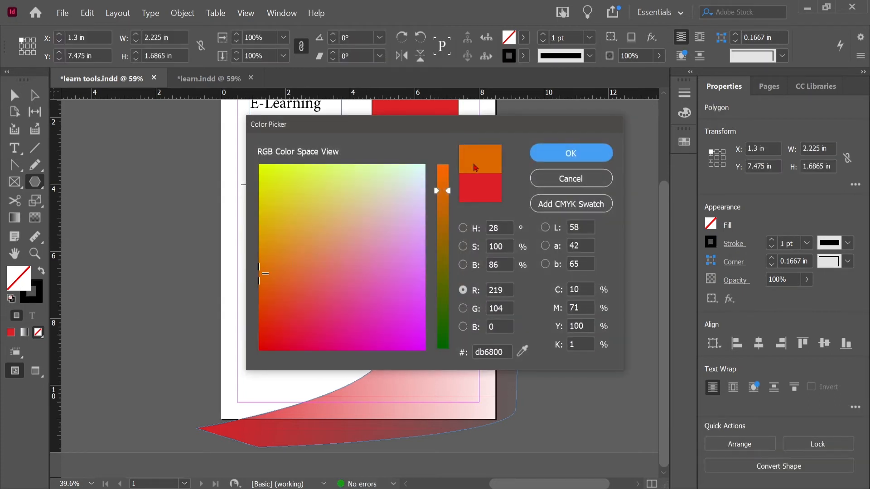
click(571, 153)
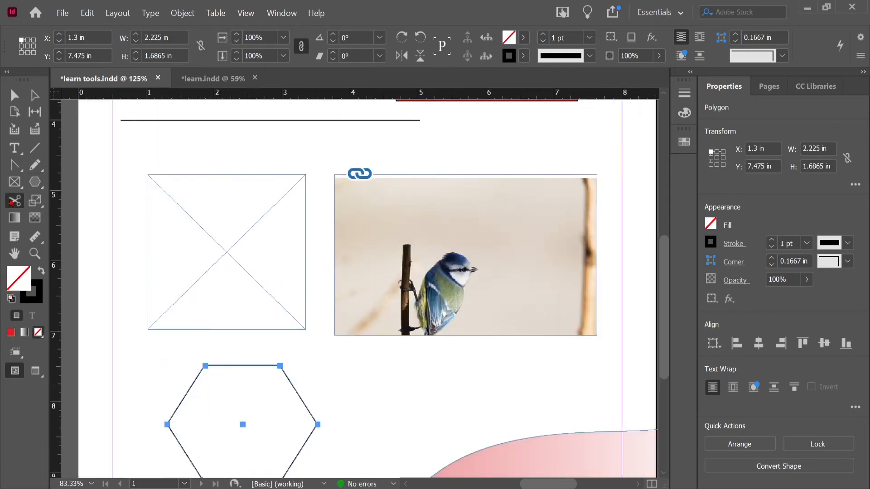
Try splitting the bird photo into two halves with the Scissors tool and shifting the left half, undoing the changes.
click(465, 336)
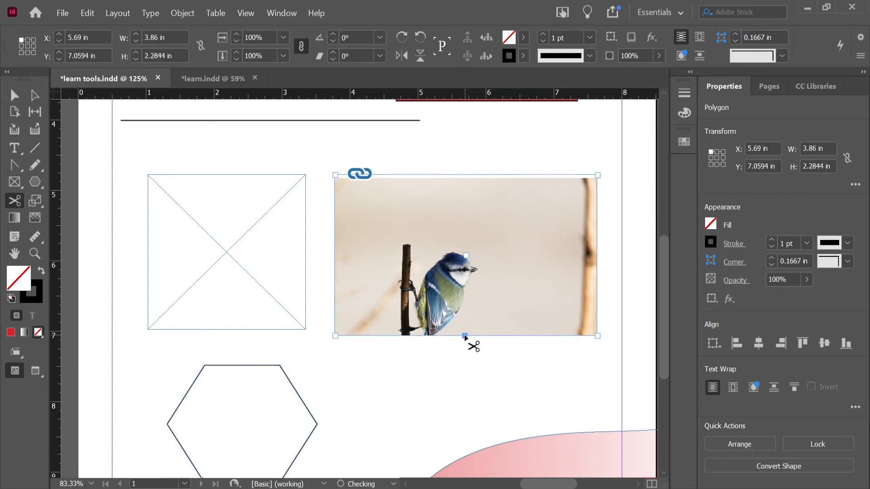
click(466, 175)
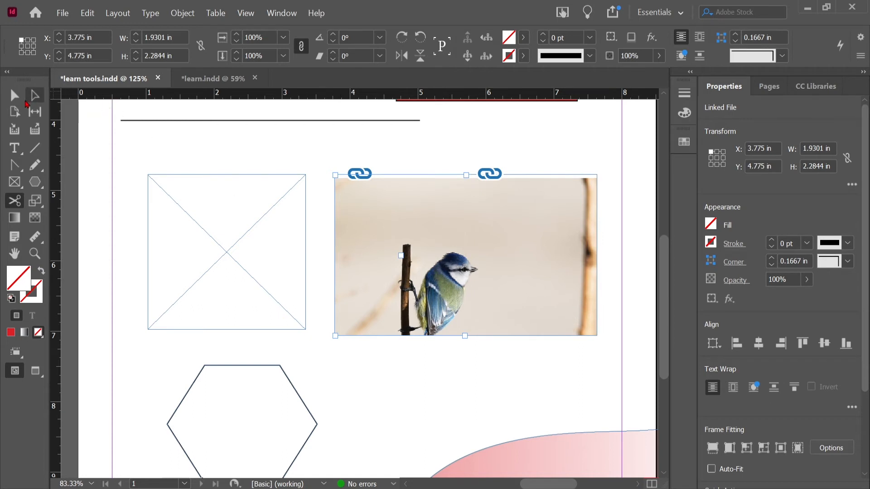
click(19, 102)
click(400, 255)
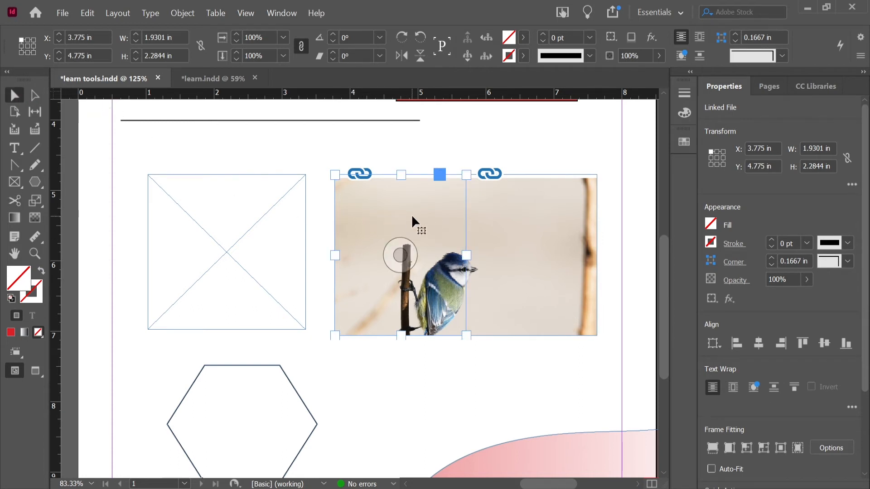
drag(412, 217, 395, 215)
key(ctrl+z)
key(ctrl+z)
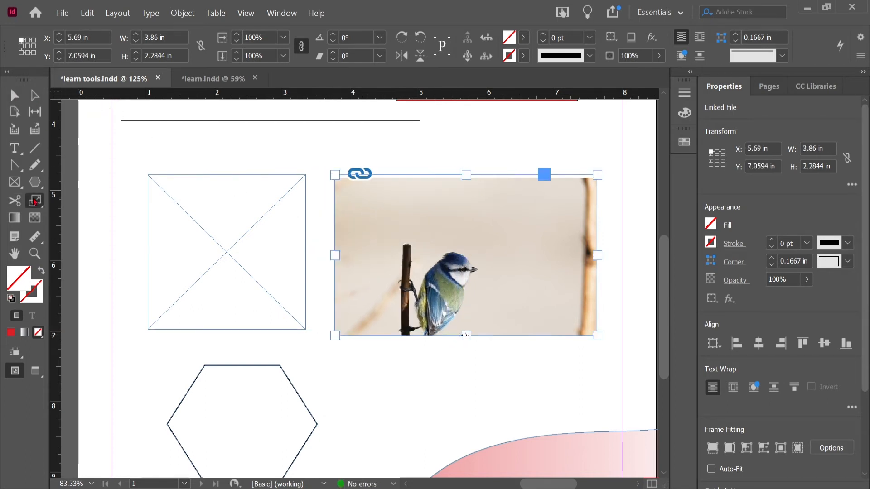
Shrink the bird photo to about 2.57 × 1.01 in with the Scale tool.
click(34, 201)
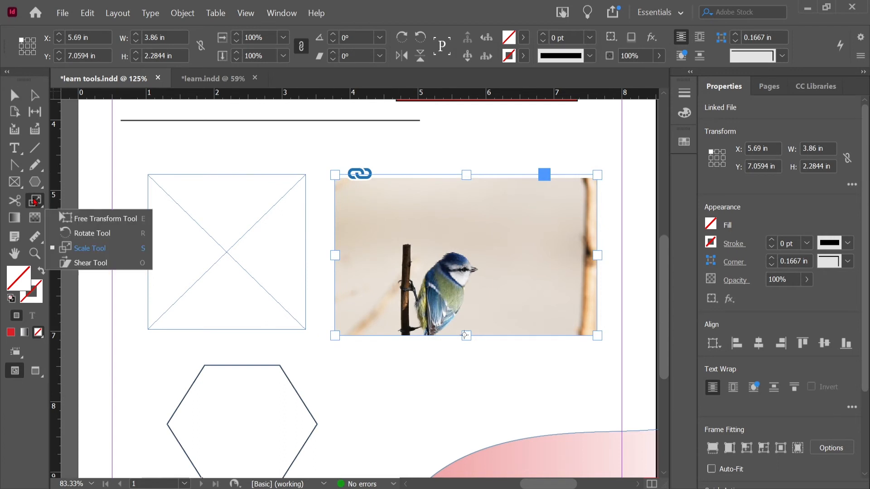
click(73, 248)
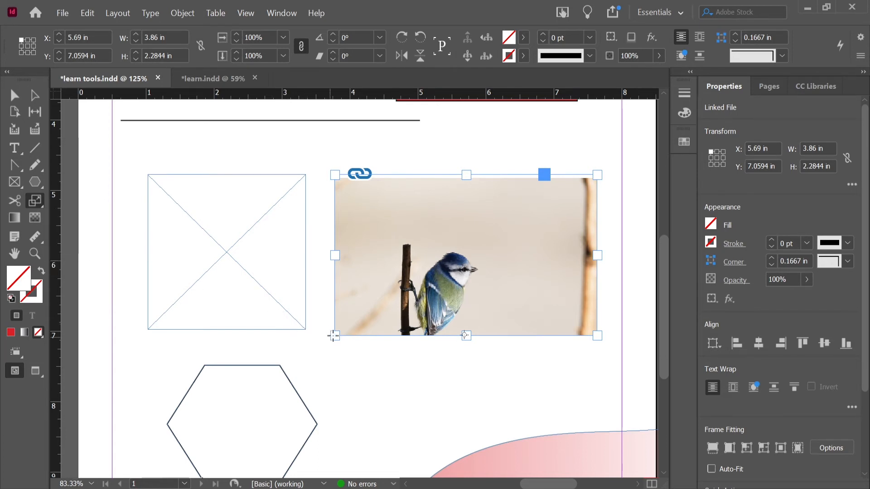
mouse_move(310, 344)
mouse_down()
mouse_move(334, 336)
mouse_move(326, 344)
mouse_move(315, 347)
mouse_move(333, 322)
mouse_move(345, 331)
mouse_move(345, 310)
mouse_move(307, 352)
mouse_up()
key(ctrl+z)
key(ctrl+z)
key(ctrl+z)
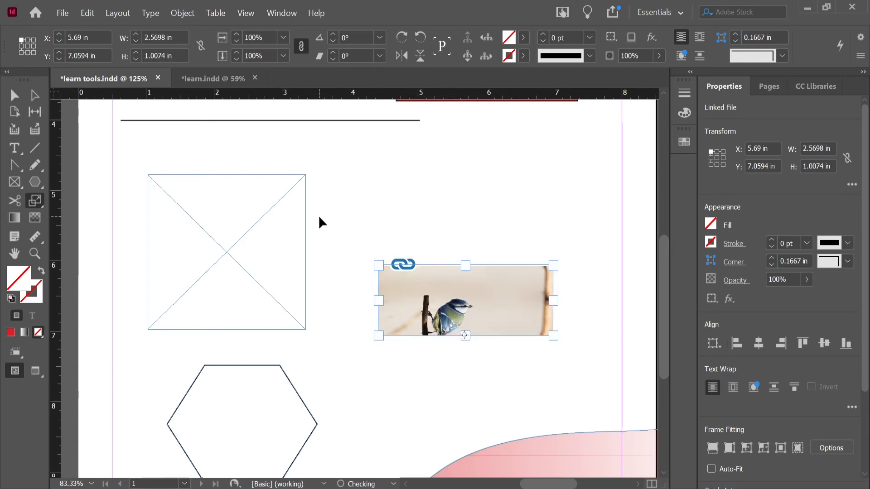
Rotate the bird photo by about 5.25° with the Rotate tool.
drag(37, 208, 37, 208)
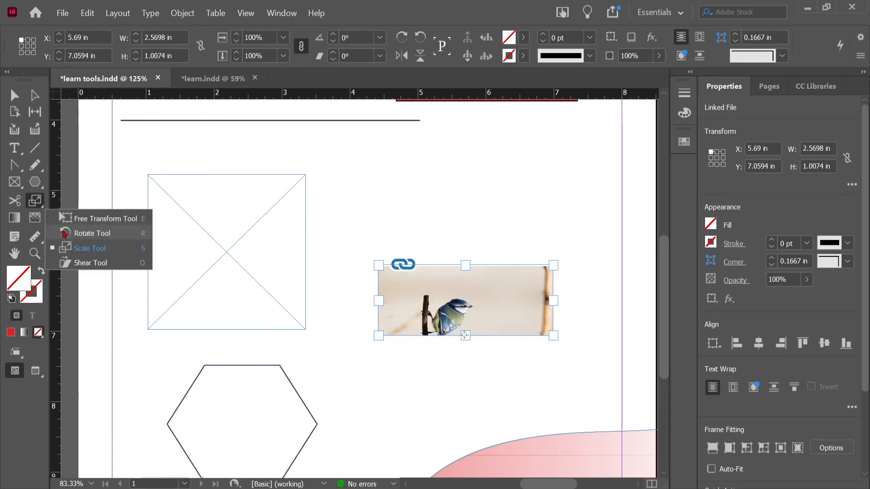
click(64, 231)
click(39, 201)
click(76, 233)
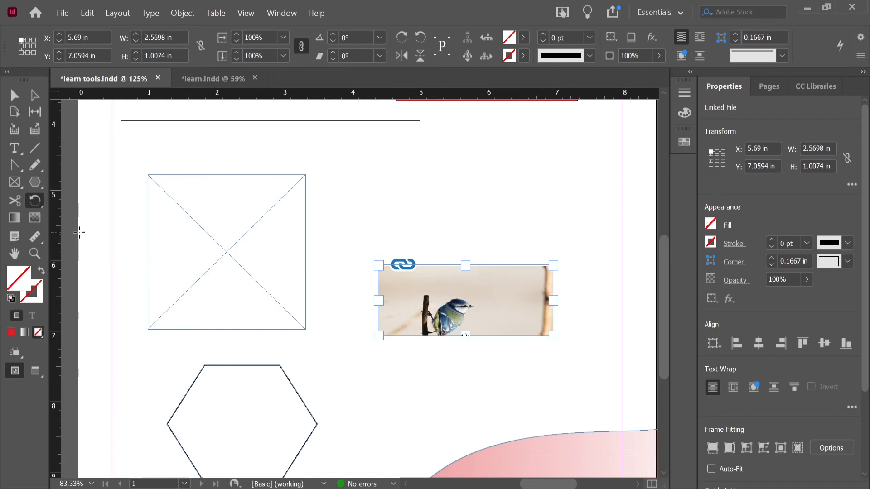
drag(412, 164, 389, 156)
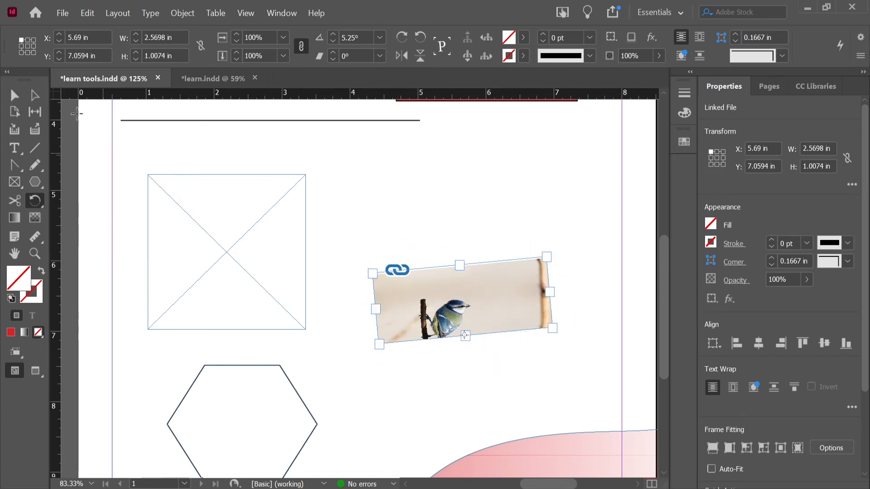
click(35, 96)
Skew the rotated bird photo with the Shear tool so that it becomes a slanted parallelogram.
right_click(36, 201)
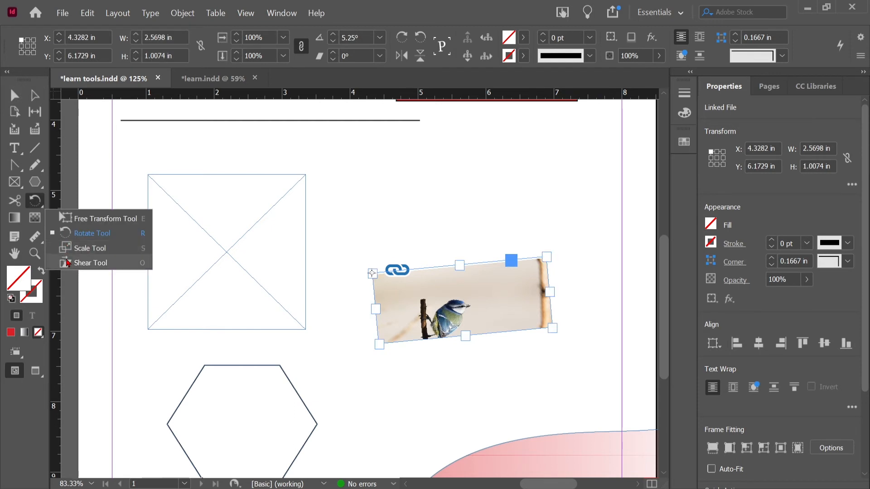
click(67, 249)
mouse_move(363, 209)
mouse_down()
mouse_move(414, 210)
mouse_move(414, 202)
mouse_move(347, 214)
mouse_up()
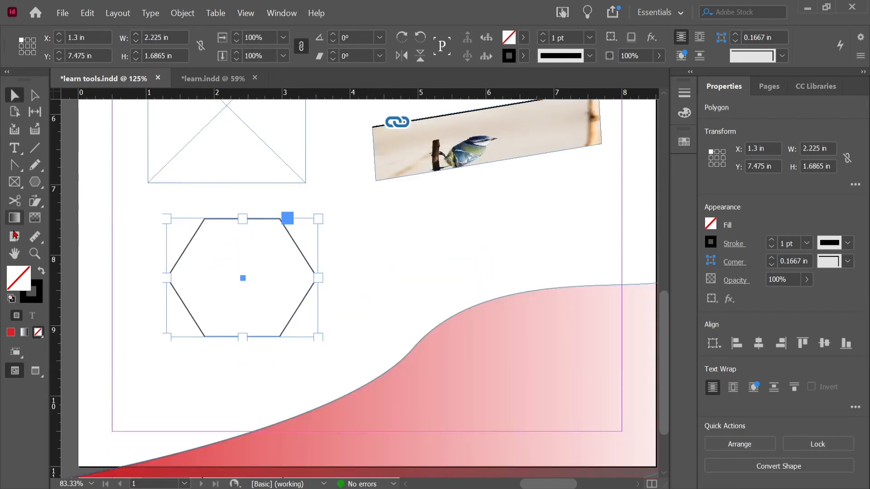
Fill the hexagon with a white-to-black gradient and redraw its direction several times with the Gradient Swatch tool.
click(124, 128)
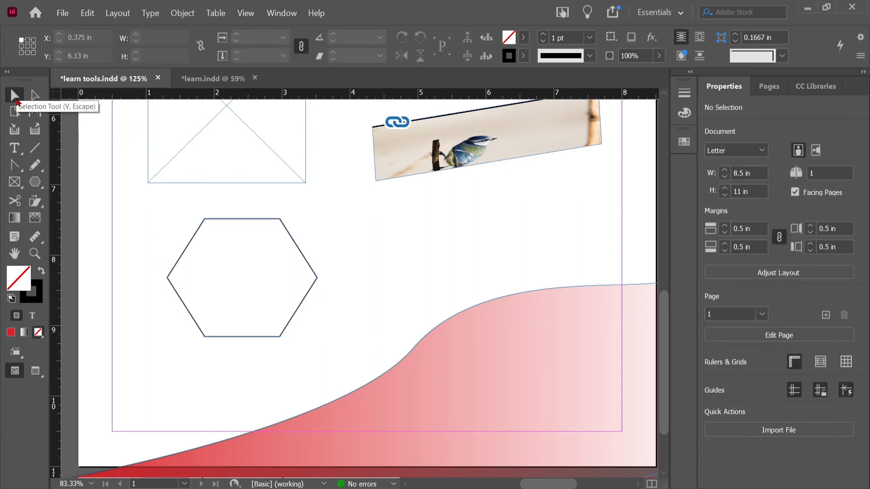
click(213, 337)
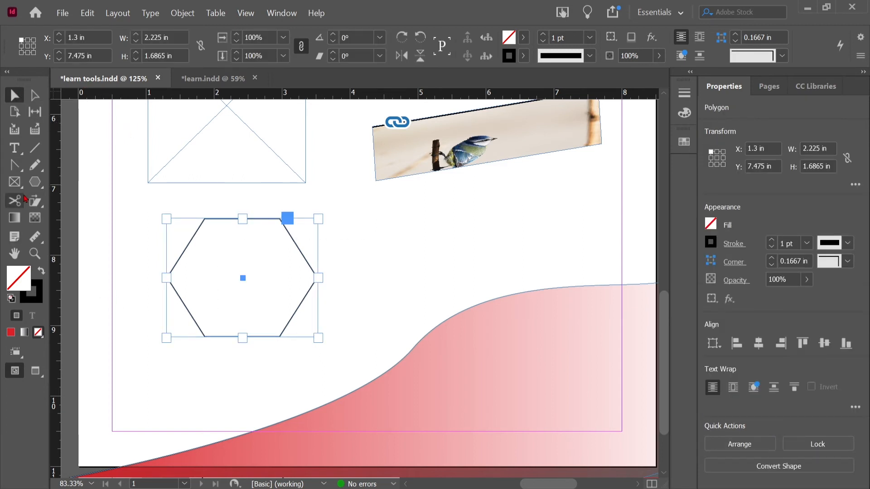
click(15, 218)
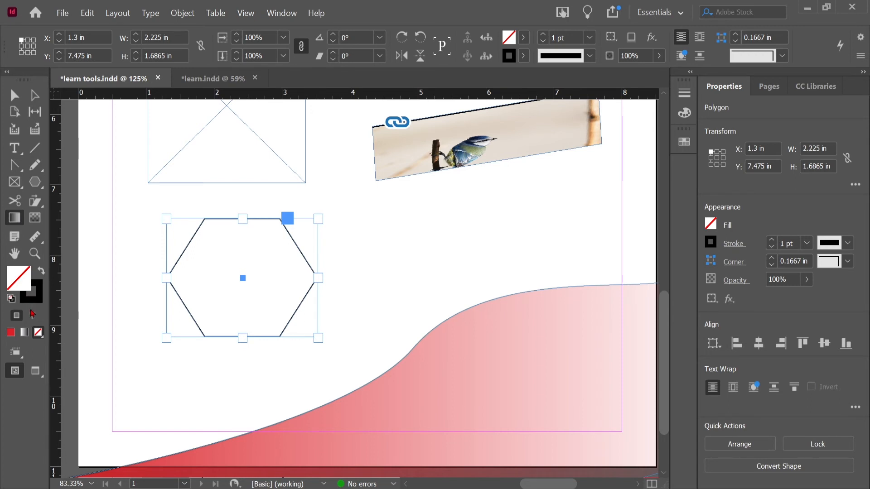
click(25, 335)
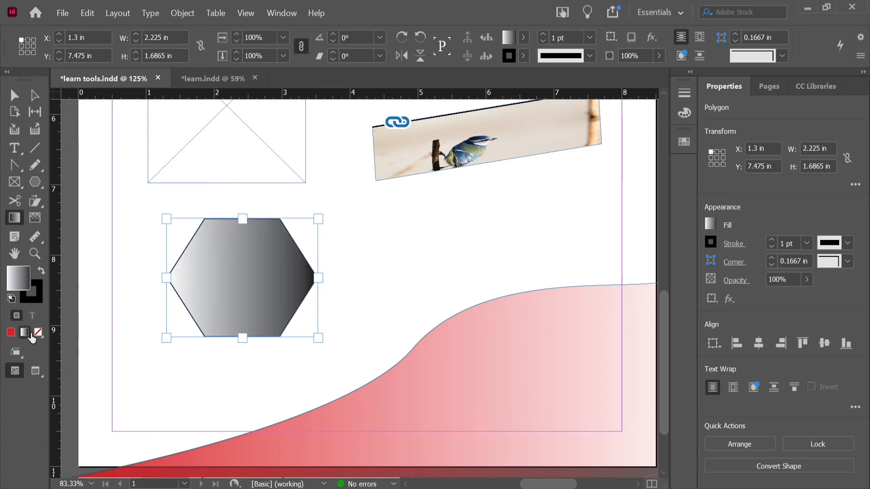
drag(126, 310, 330, 243)
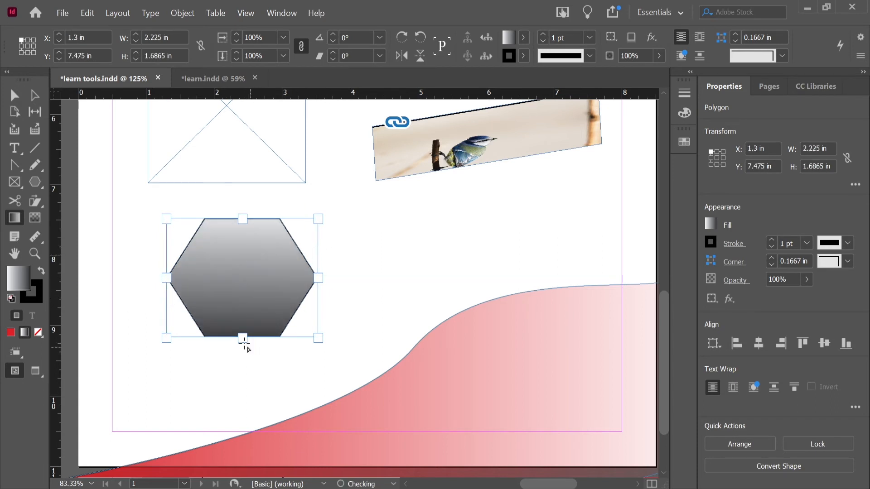
drag(244, 345, 295, 194)
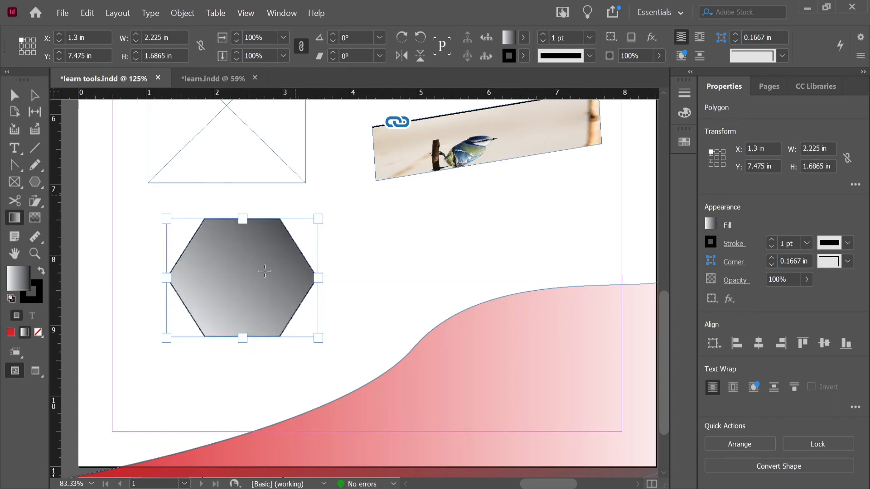
drag(265, 271, 225, 301)
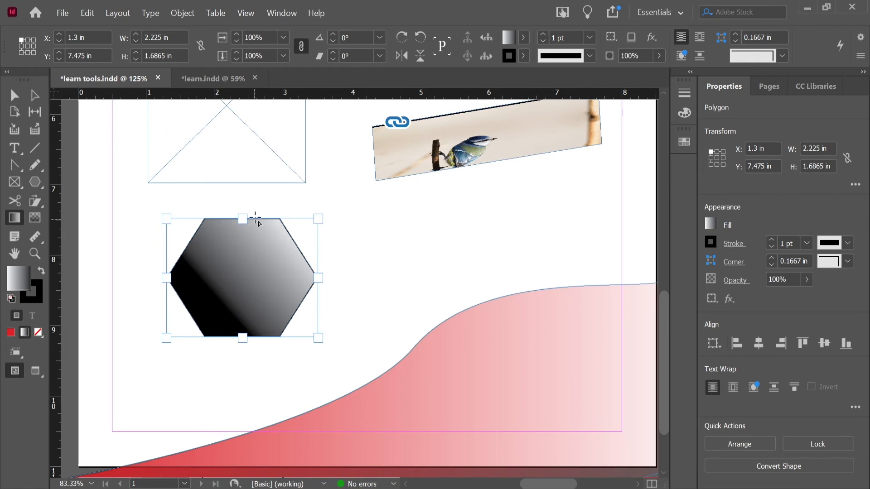
Try fading the hexagon out from its left side with the Gradient Feather tool.
click(35, 220)
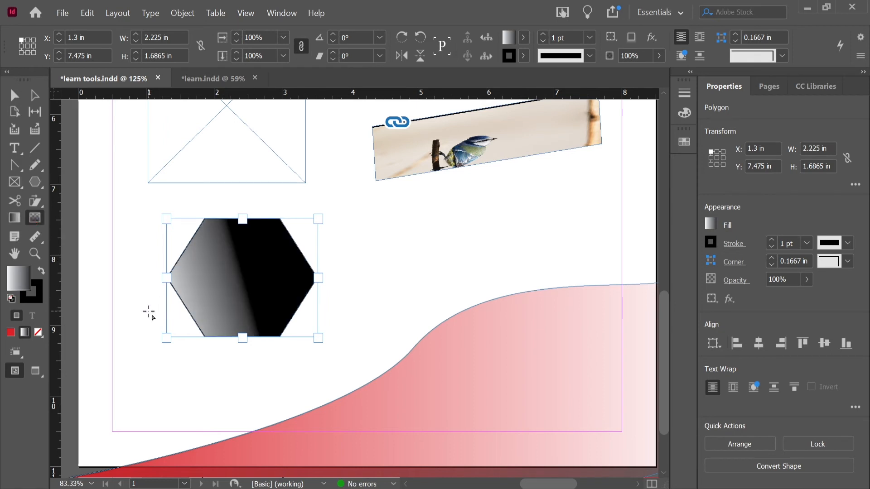
drag(148, 311, 247, 266)
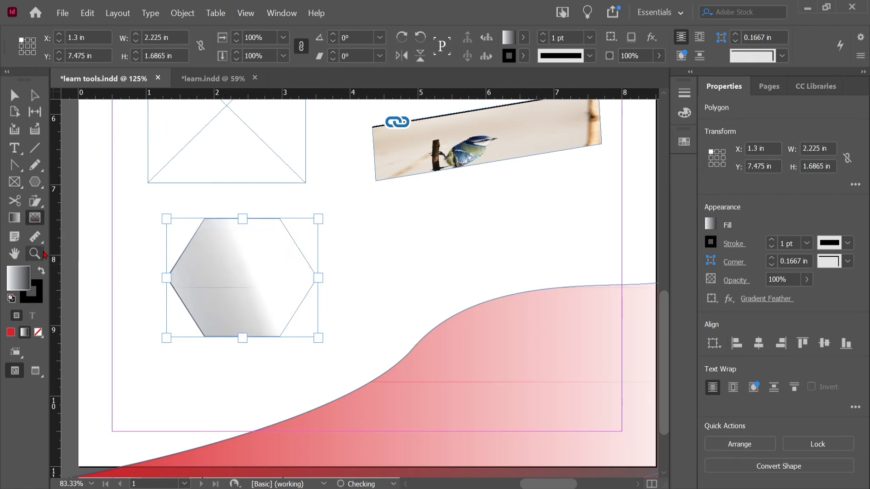
Insert a note reading "bold this" inside the word E-Learning in the heading text frame.
click(14, 237)
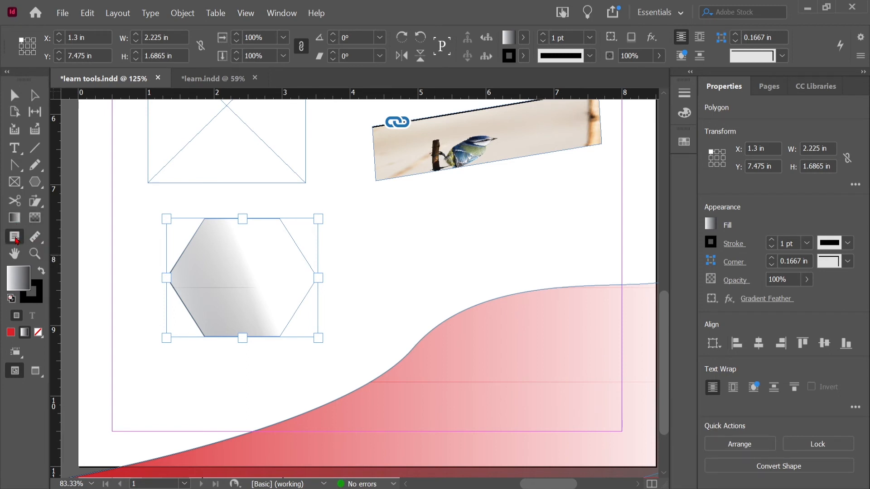
scroll(652, 319, up, 10)
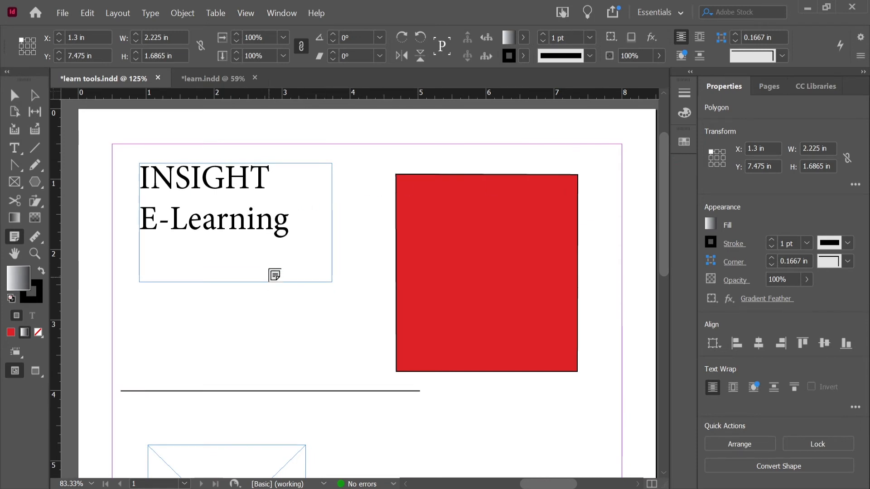
click(262, 222)
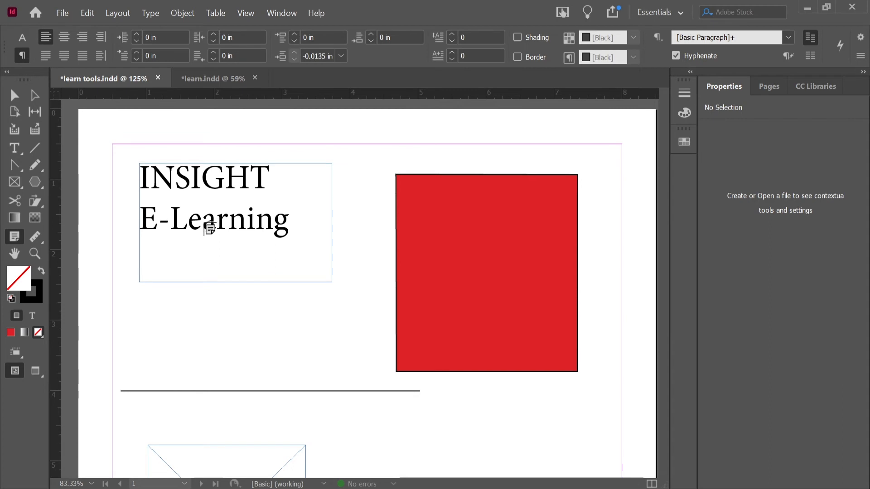
click(217, 220)
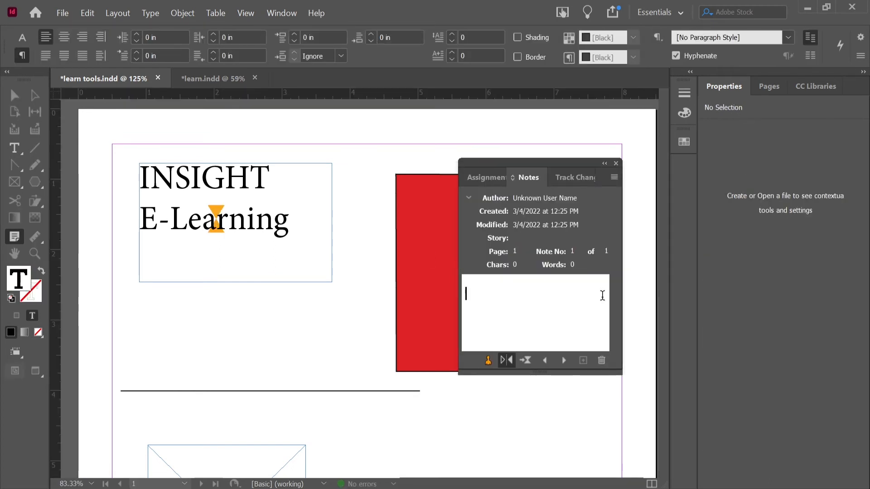
text(bold this)
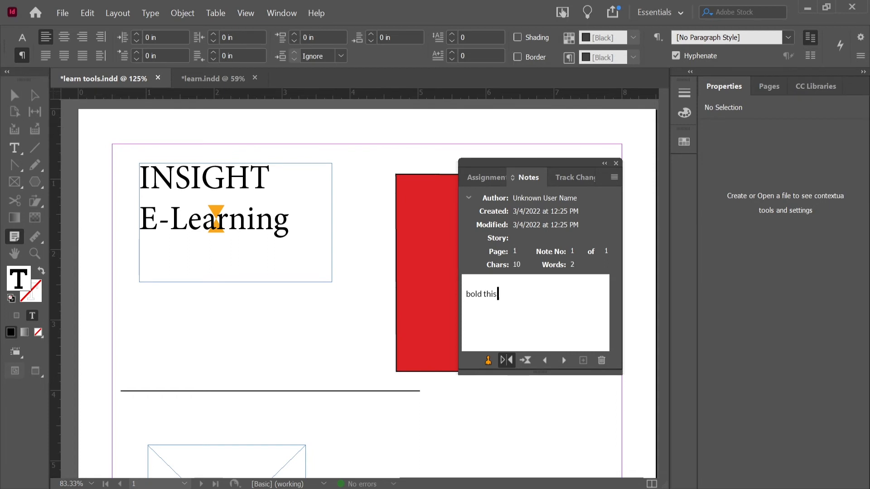
click(617, 164)
Measure the left edge of the red square from its upper to its lower corner with the Measure tool.
click(35, 237)
scroll(324, 295, down, 2)
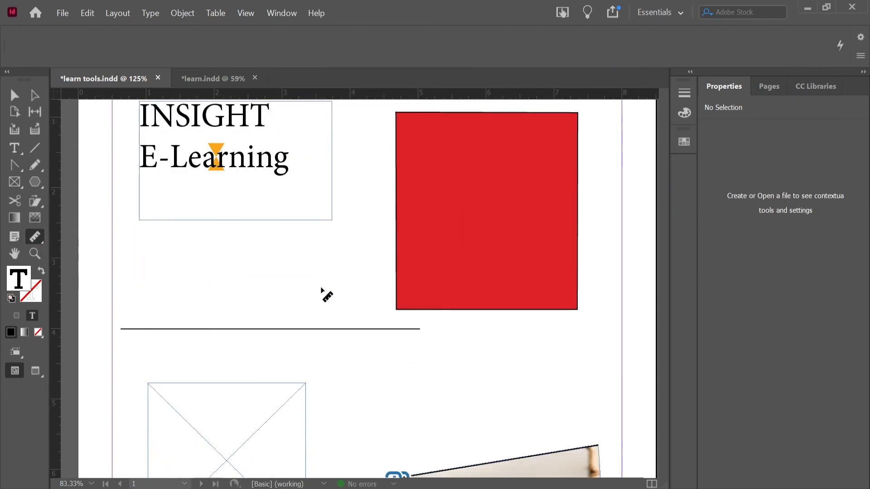
scroll(324, 294, up, 2)
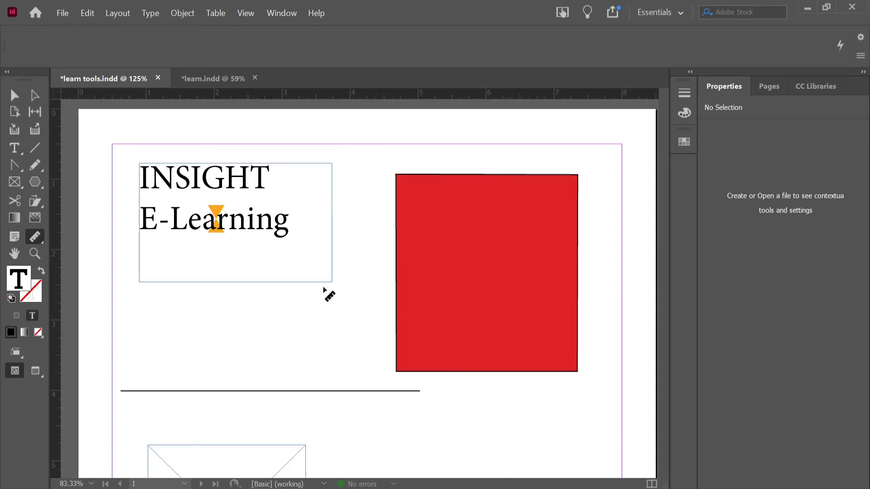
click(396, 373)
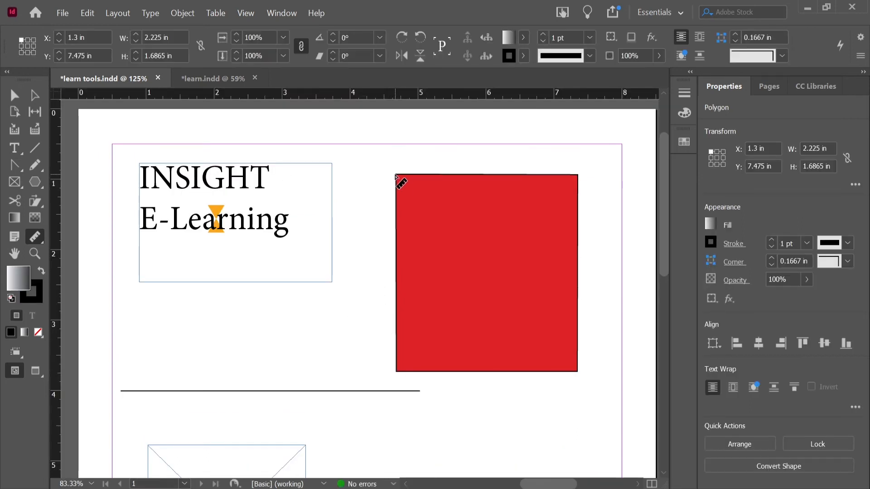
drag(395, 175, 394, 372)
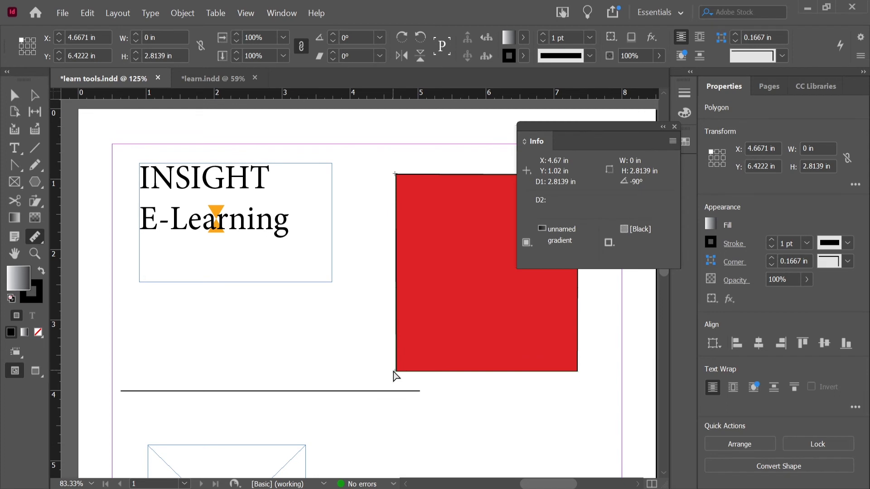
mouse_move(607, 135)
mouse_down()
mouse_move(587, 126)
mouse_move(604, 120)
mouse_up()
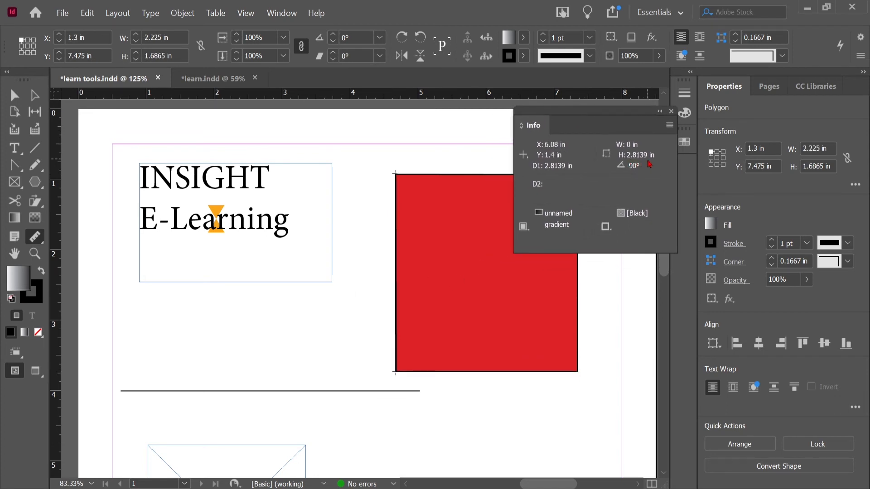
click(672, 112)
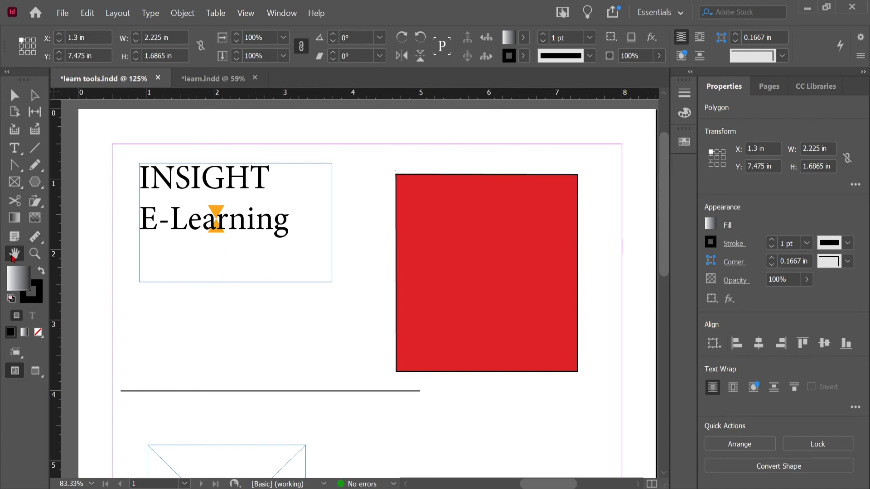
Pan the page with the Hand tool and zoom in to 400%, returning to the full-page view.
drag(320, 301, 352, 272)
click(35, 254)
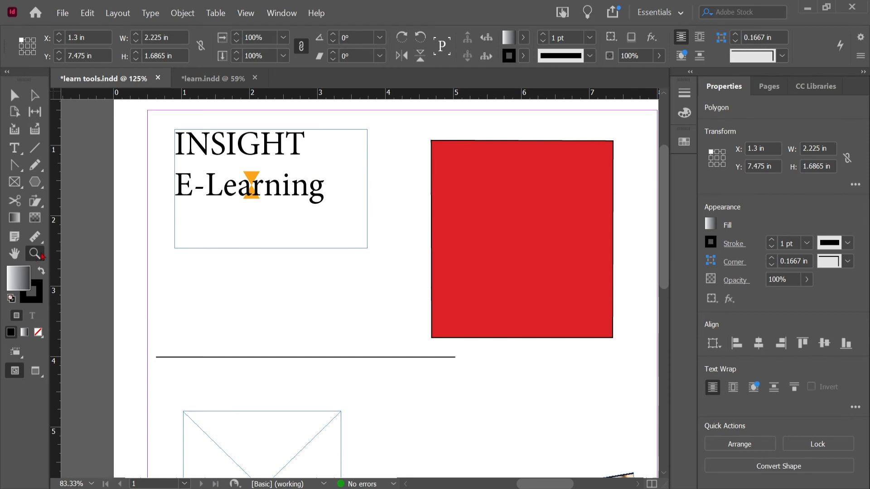
click(273, 288)
click(274, 288)
click(273, 288)
click(430, 282)
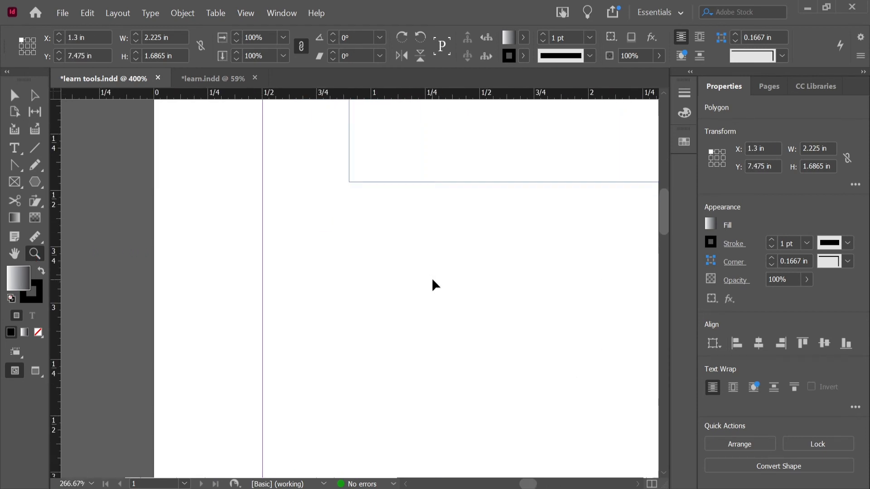
key(ctrl+0)
click(15, 254)
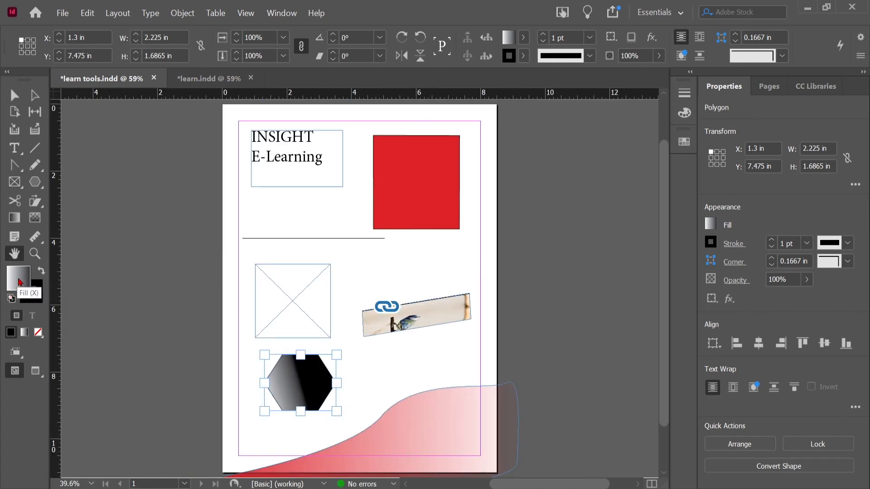
Replace the hexagon's fill with blue #00a7ff from the Color Picker.
click(35, 299)
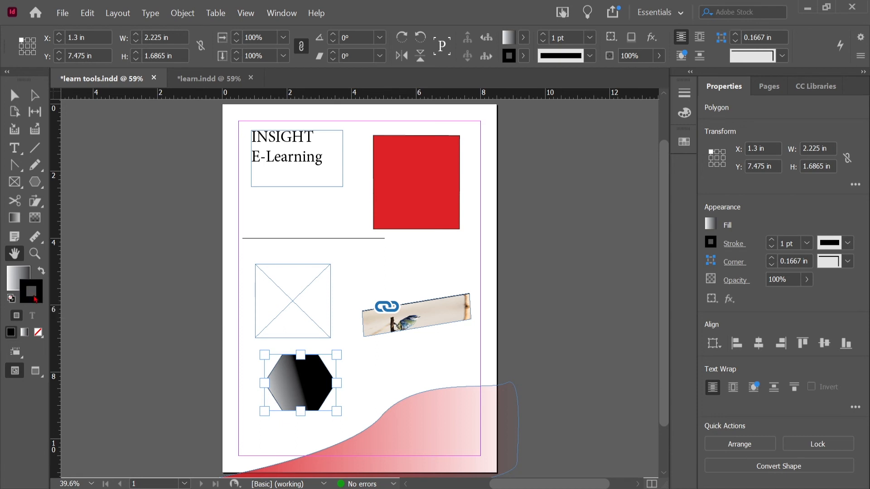
click(18, 275)
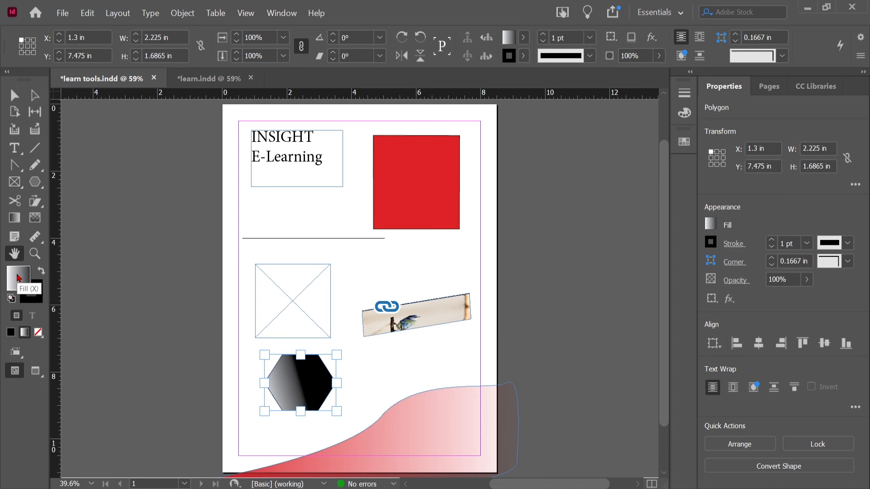
double_click(18, 278)
click(359, 217)
click(424, 234)
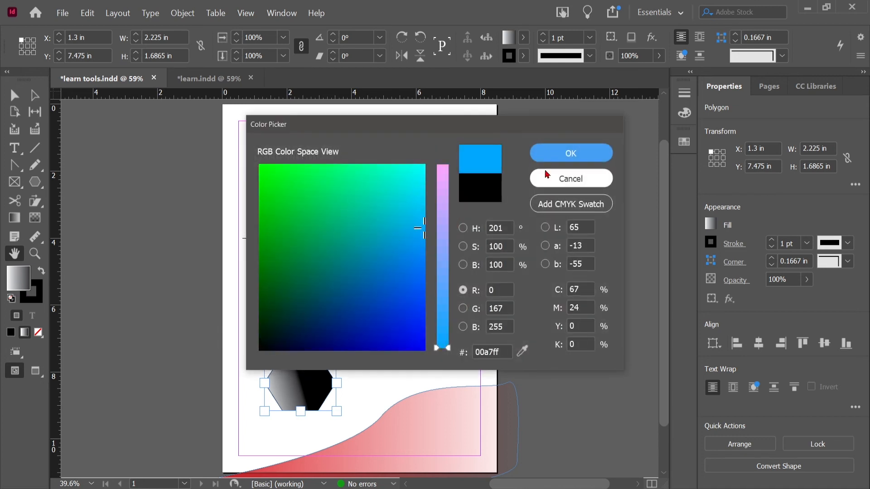
click(570, 152)
Select the square beside the heading and fill it with orange-red #de4904 from the Color Picker.
click(428, 177)
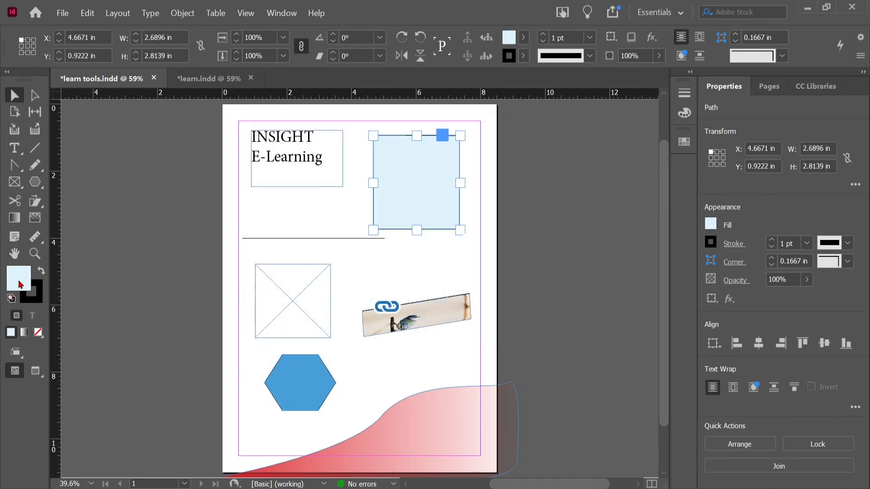
double_click(20, 285)
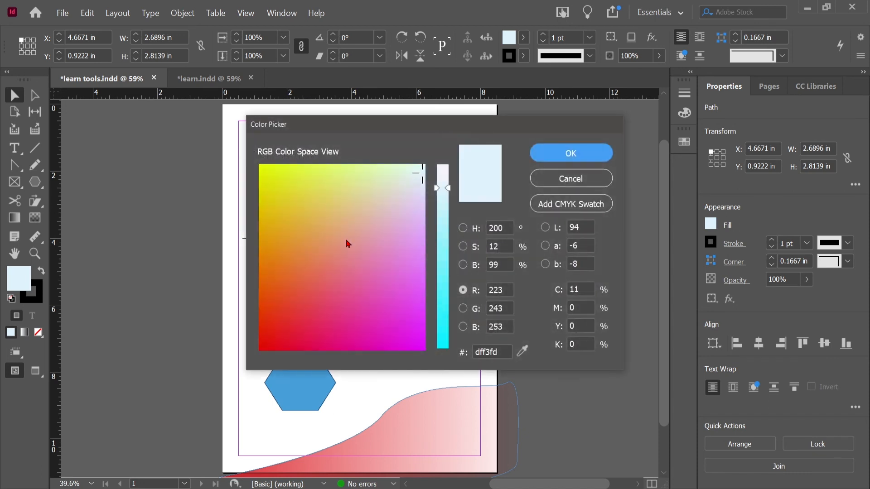
drag(268, 290, 262, 297)
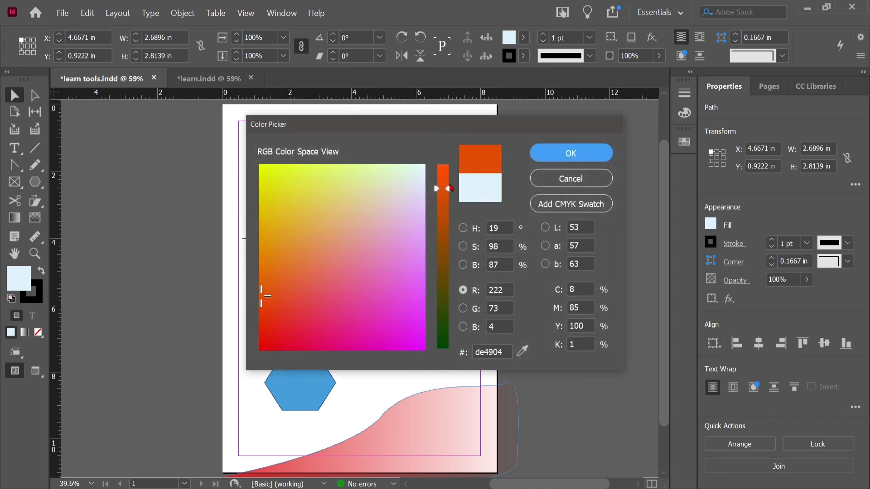
click(569, 154)
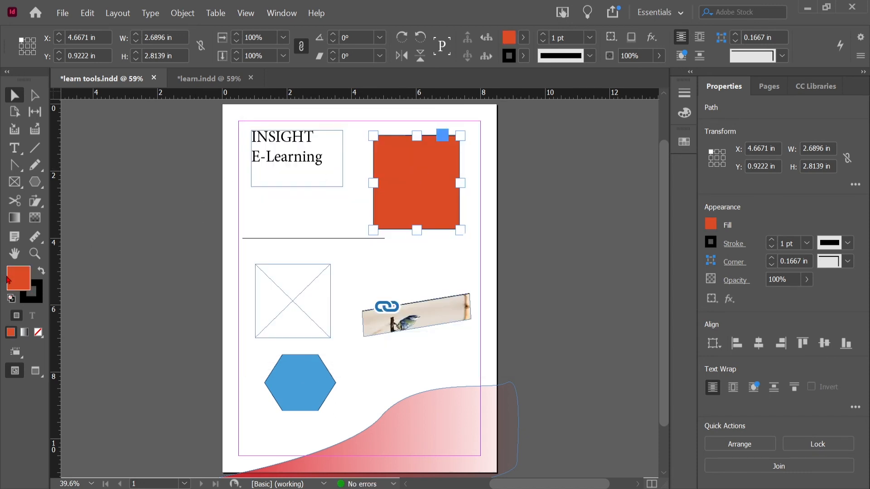
Fill the square beside the heading with pale green and colour its stroke green from the Color Picker.
double_click(20, 283)
click(380, 171)
click(571, 152)
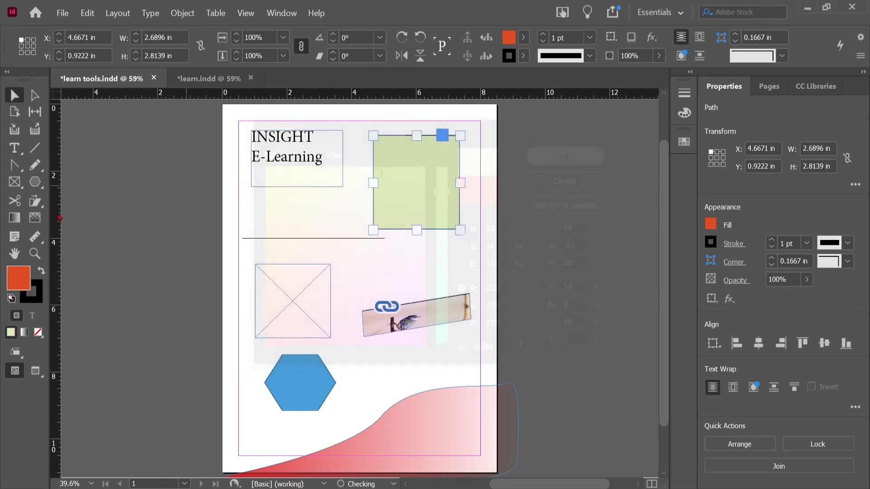
double_click(30, 293)
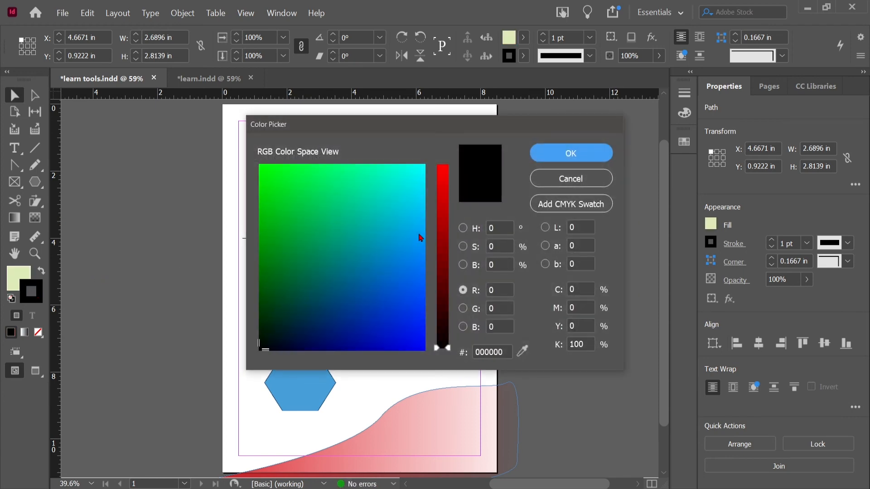
drag(421, 237, 260, 165)
click(558, 155)
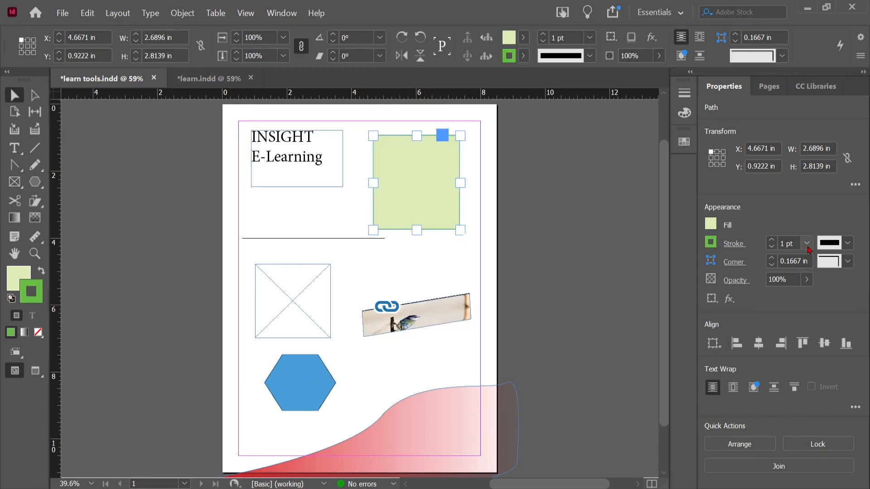
Set the square's stroke weight to 24 pt.
click(774, 241)
click(774, 240)
click(776, 242)
click(777, 242)
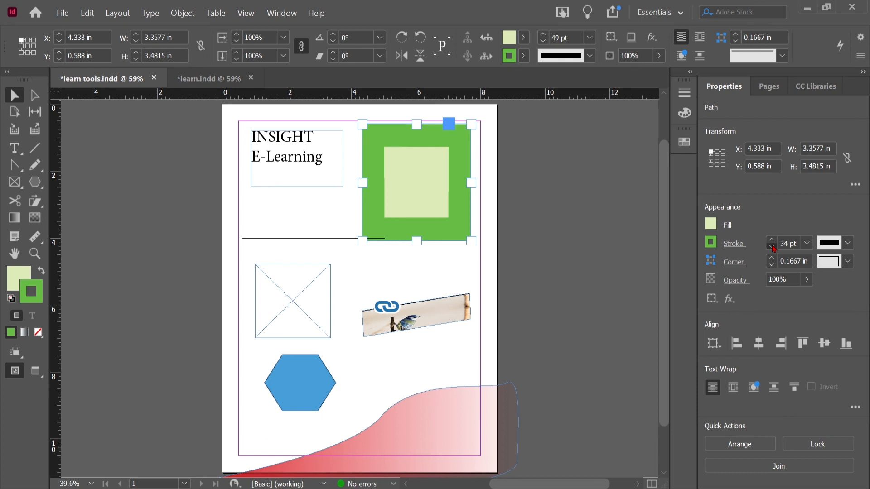
click(772, 248)
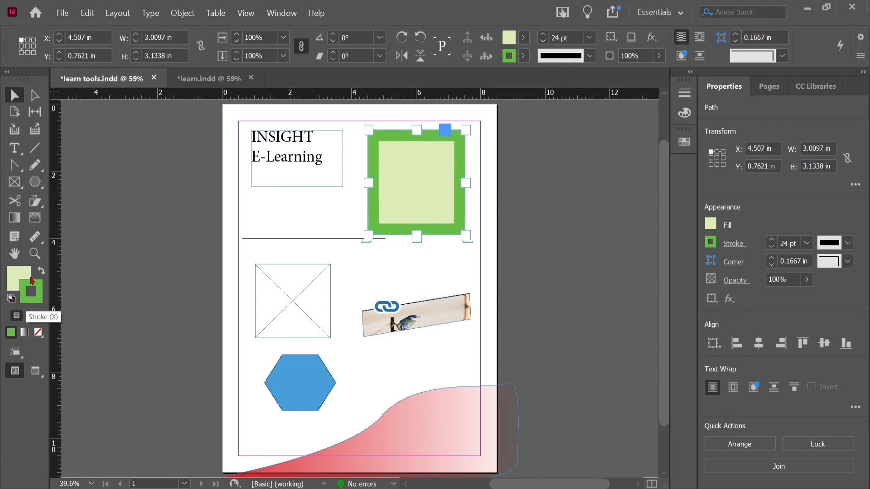
Reset the square to the default fill and stroke, and toggle the active colour control between stroke and fill, ending on fill.
click(12, 299)
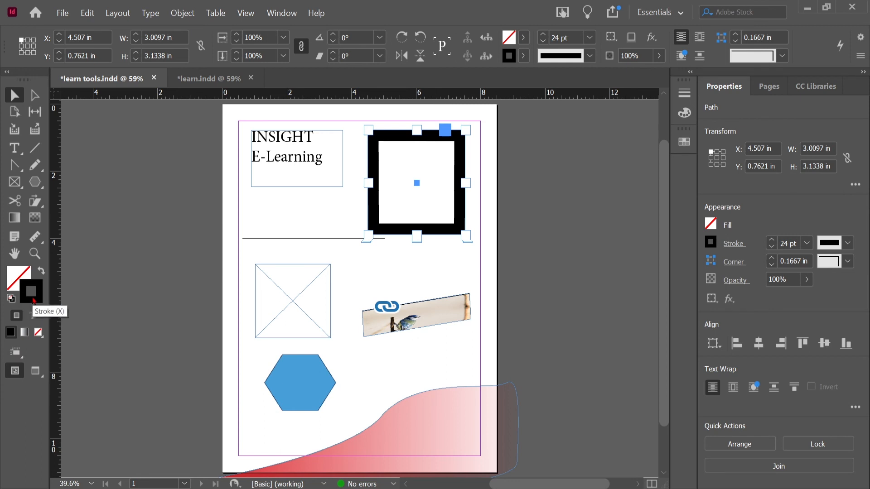
key(x)
key(x)
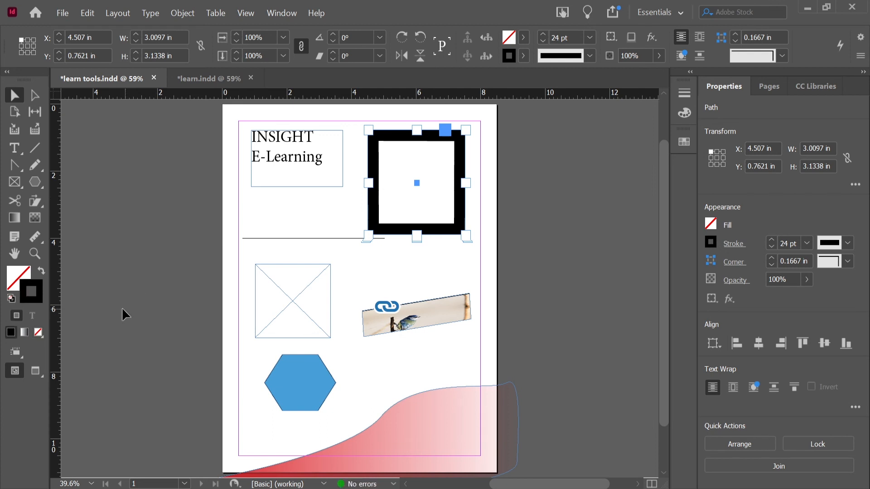
key(x)
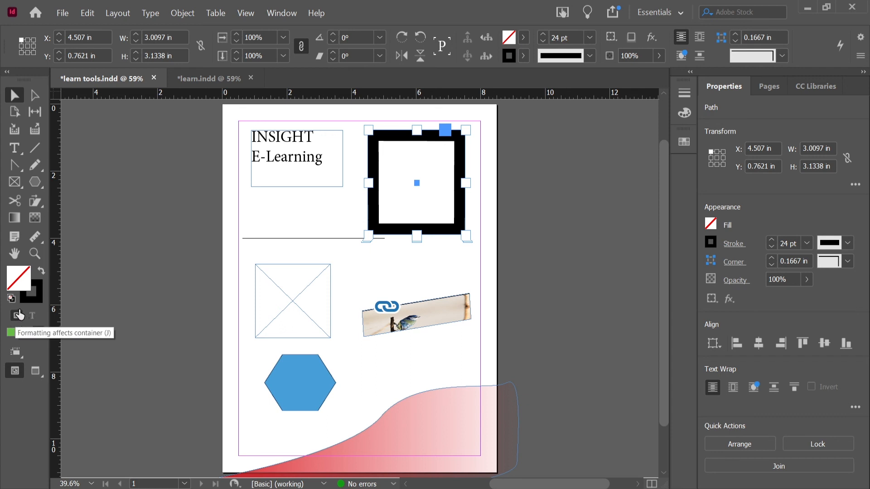
Select the INSIGHT E-Learning text frame and try a dark red #680000 fill and a gradient fill on its container.
click(35, 95)
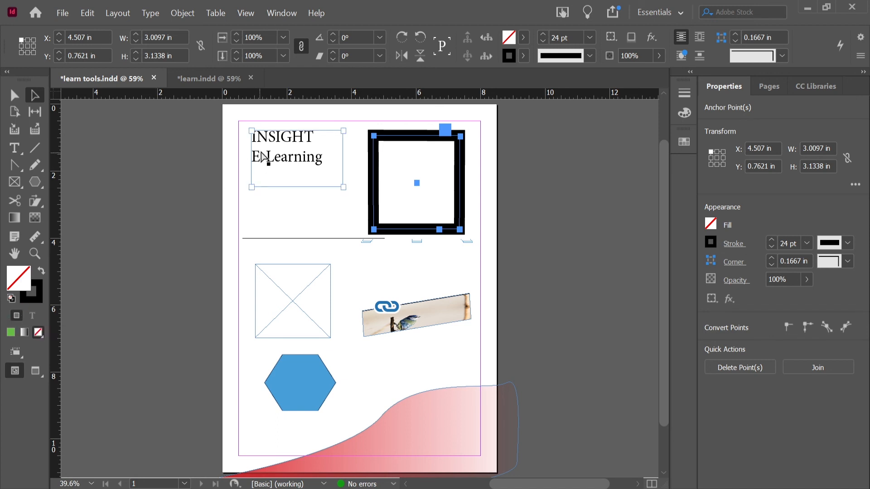
click(291, 158)
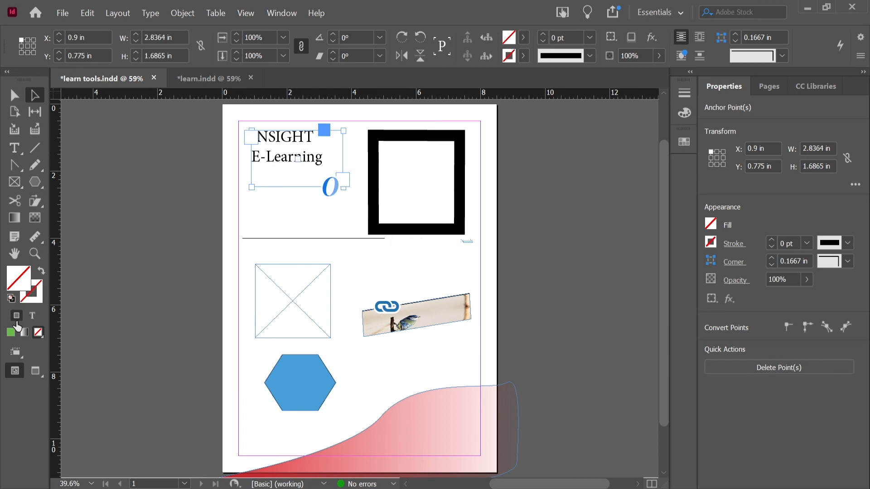
double_click(16, 277)
click(259, 349)
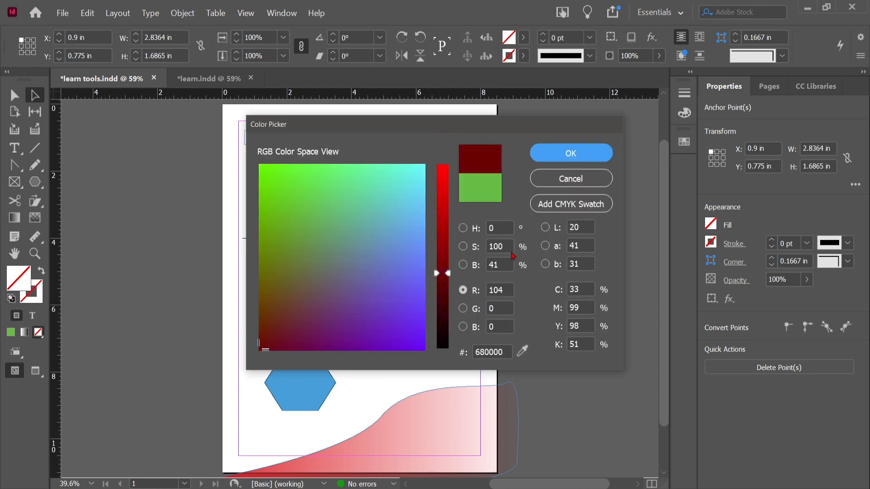
click(571, 154)
click(343, 179)
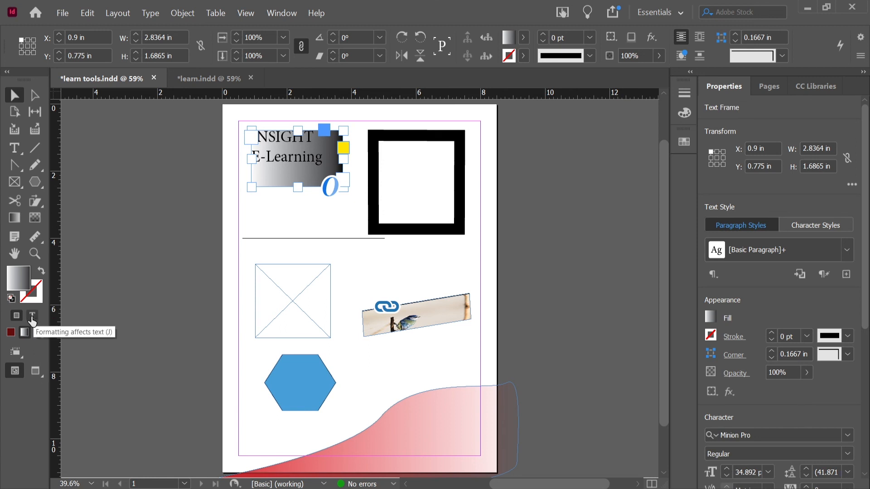
Make formatting affect the text and try a new fill colour for the heading from the Color Picker.
click(32, 318)
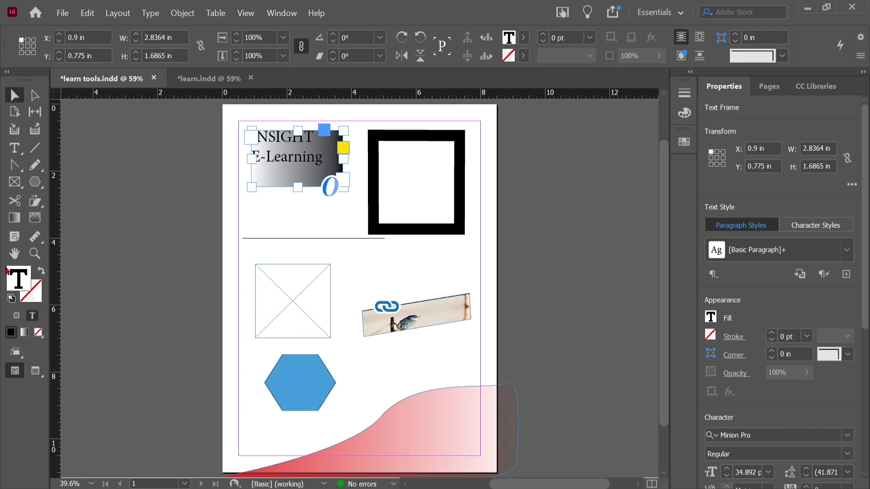
double_click(18, 278)
drag(319, 287, 414, 171)
key(Return)
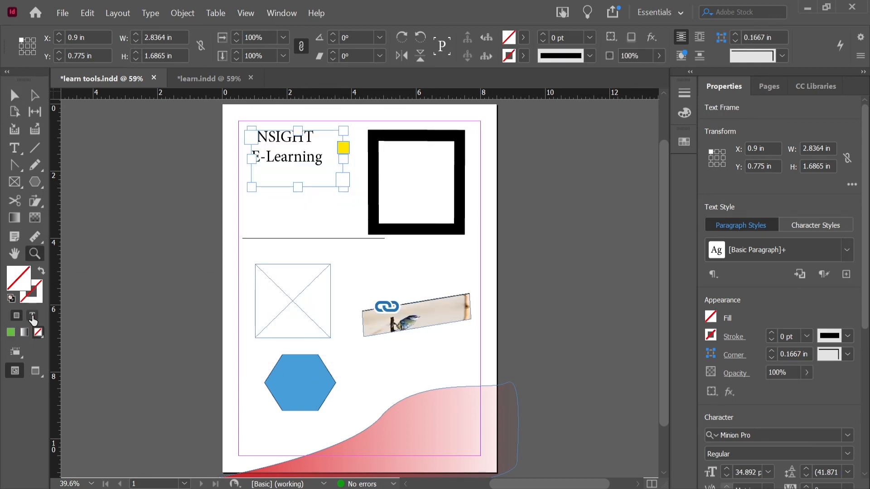
Switch formatting to the text and recolour the INSIGHT E-Learning heading dark blue from the Color Picker.
click(32, 317)
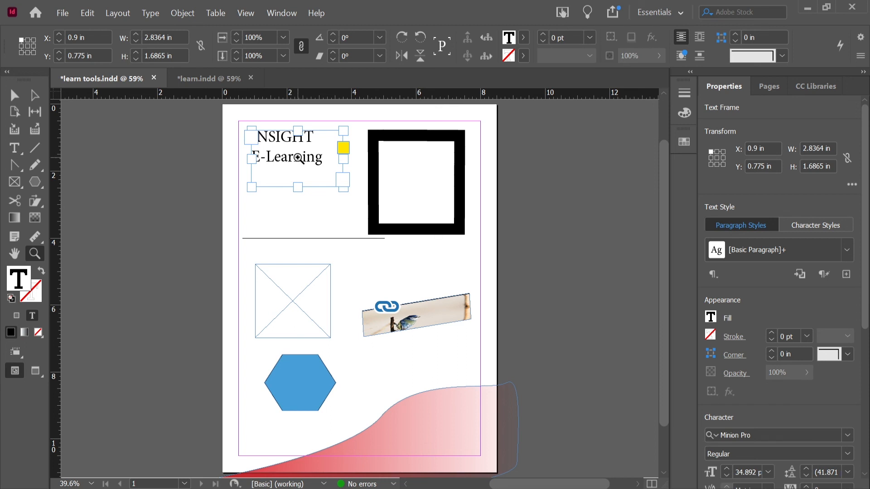
double_click(21, 282)
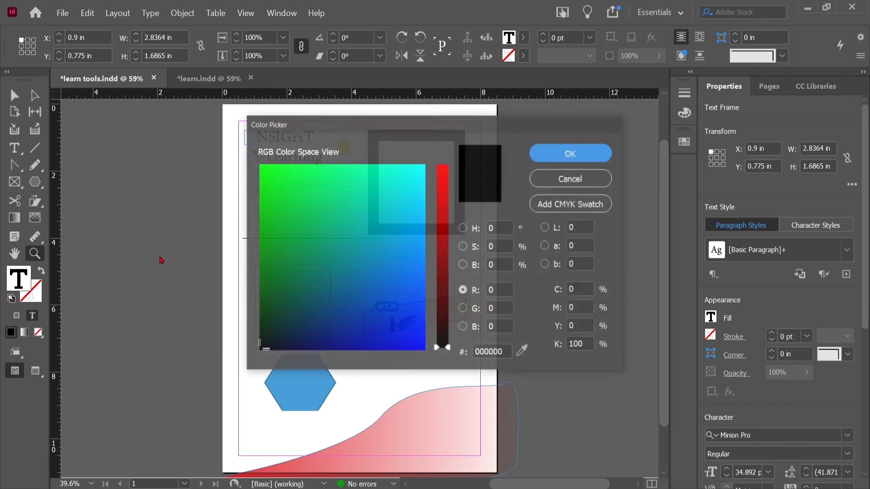
drag(322, 233, 392, 332)
key(Return)
click(293, 144)
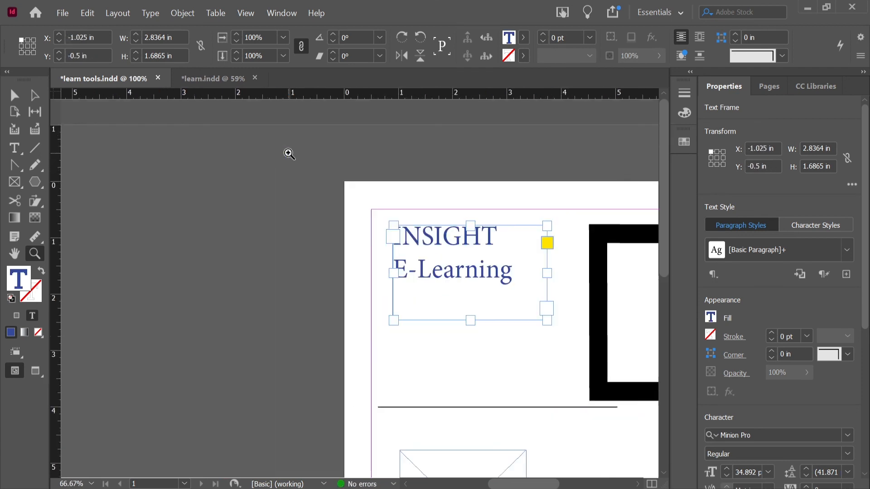
key(space)
drag(580, 285, 311, 238)
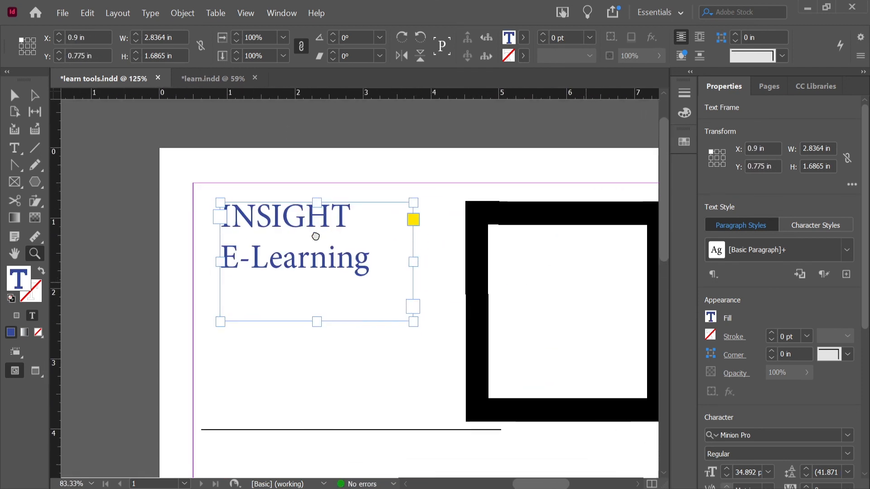
key(ctrl+0)
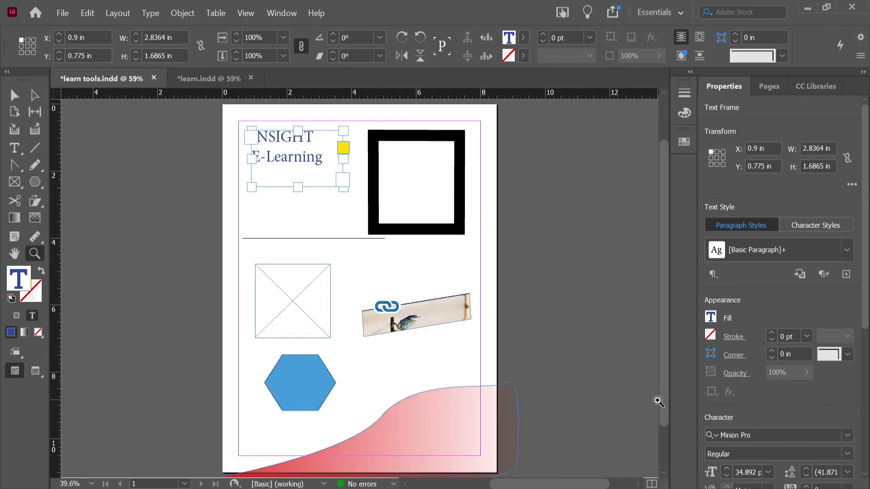
Review the view options for frame edges, rulers, guides and grid, and keep the Normal screen mode.
click(15, 352)
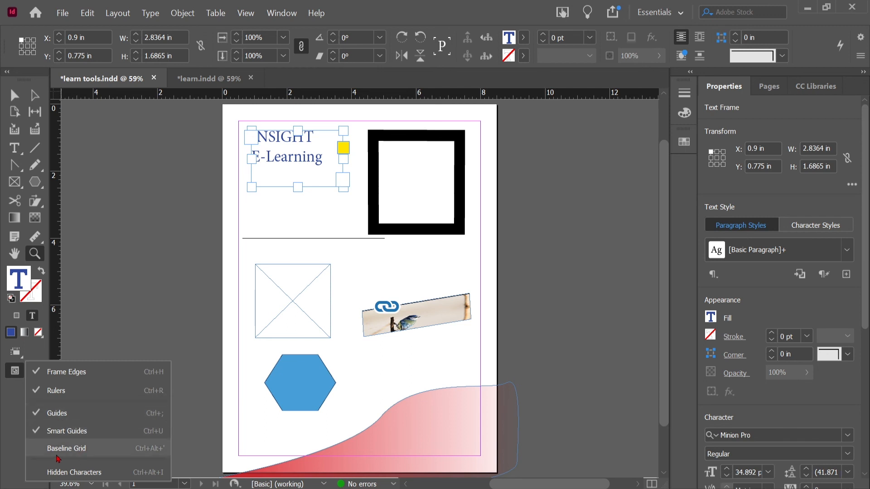
click(15, 373)
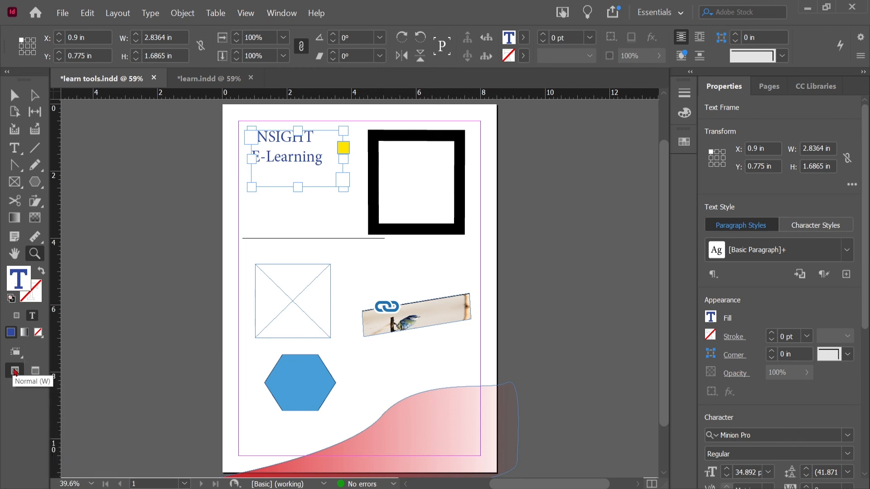